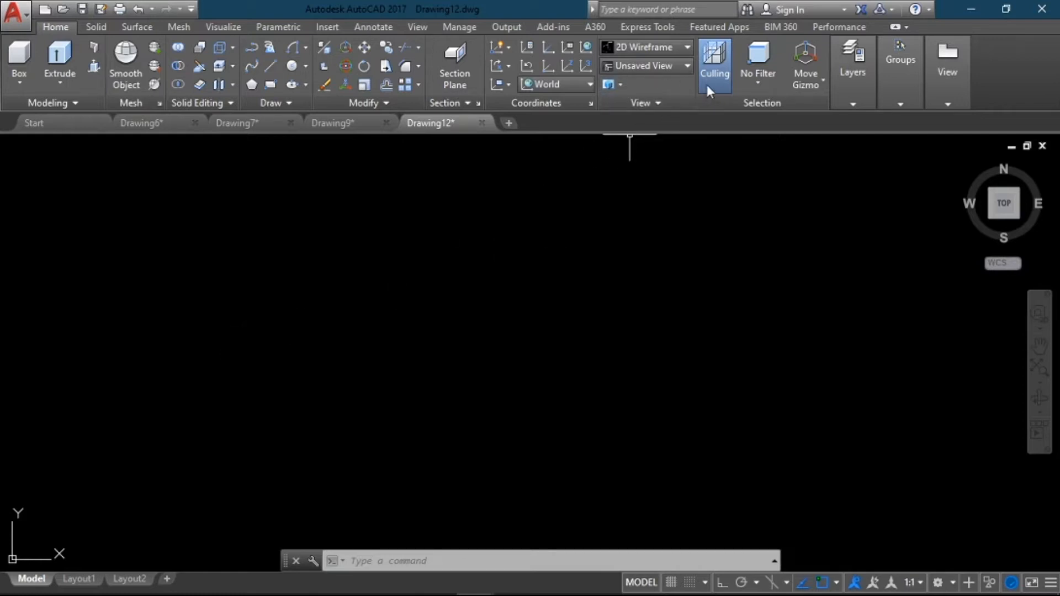
Switch to the SW Isometric view and set the UCS icon to Noorigin with UCSICON
{"action": "left_click", "coordinate": [687, 66]}
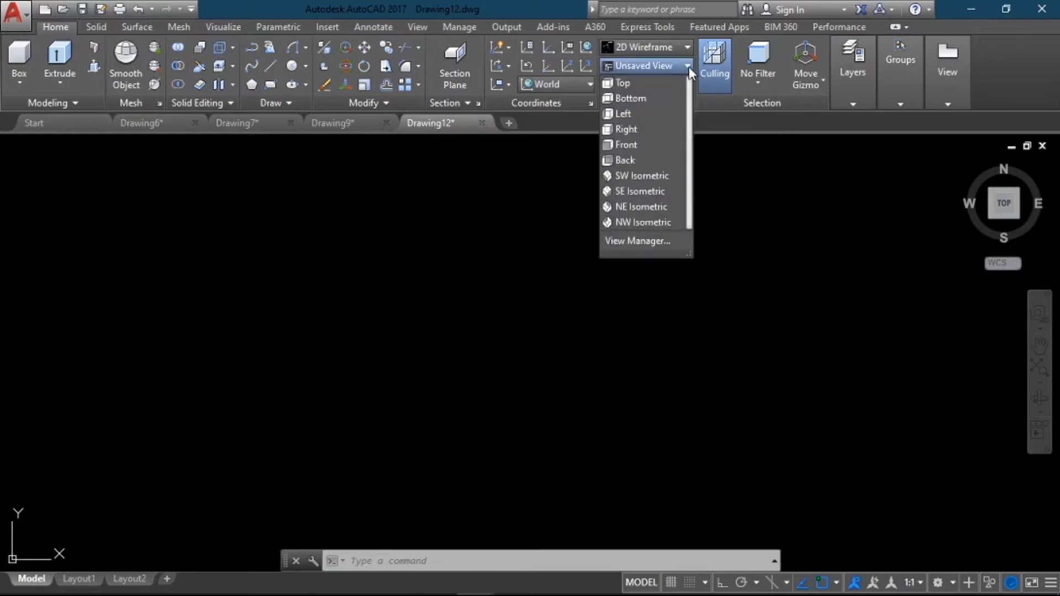
{"action": "left_click", "coordinate": [657, 175]}
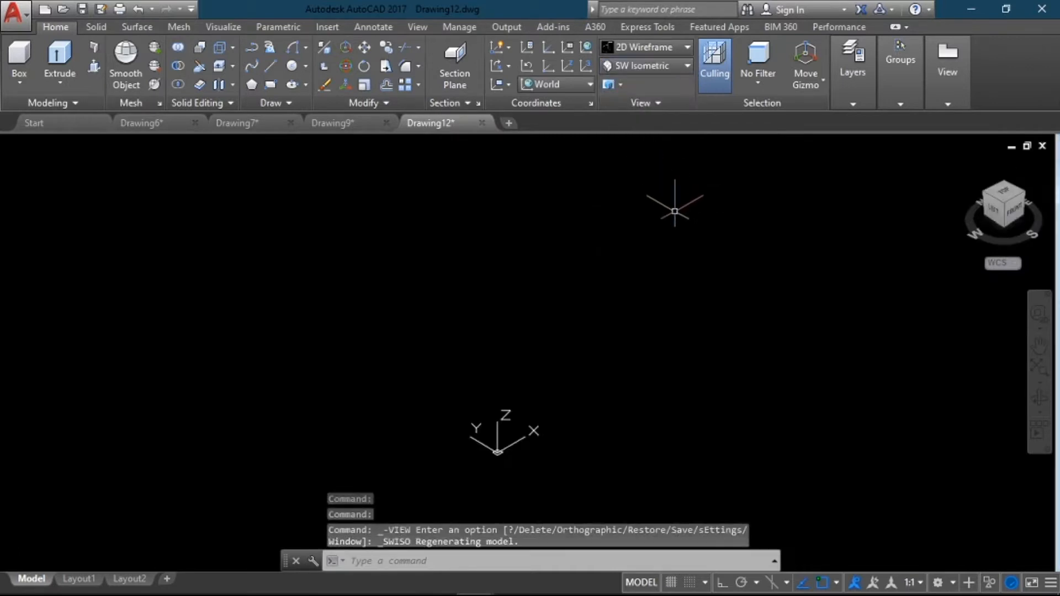
{"action": "left_click", "coordinate": [453, 556]}
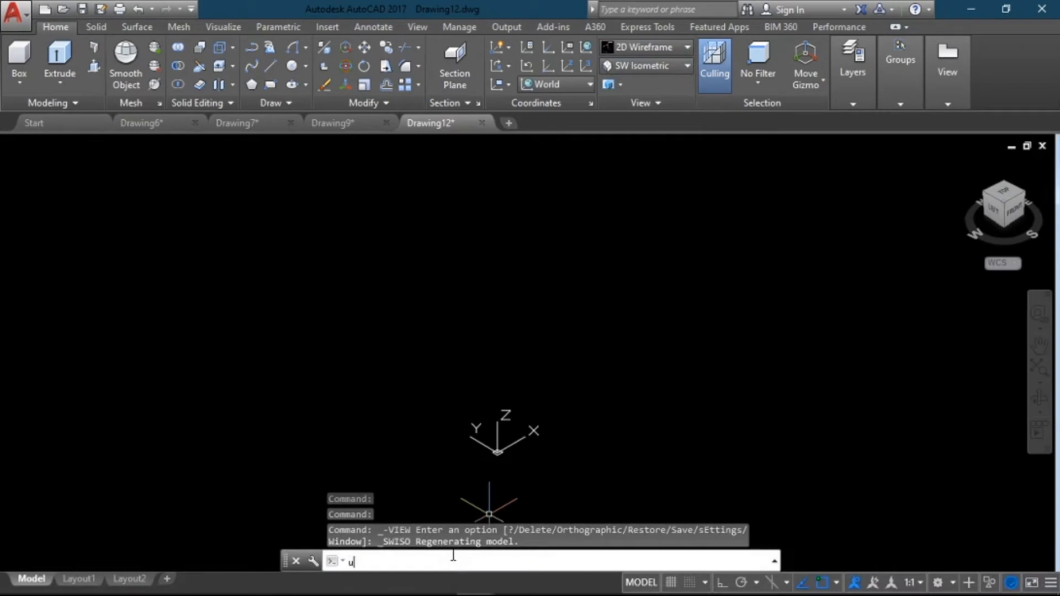
{"action": "type", "text": "u"}
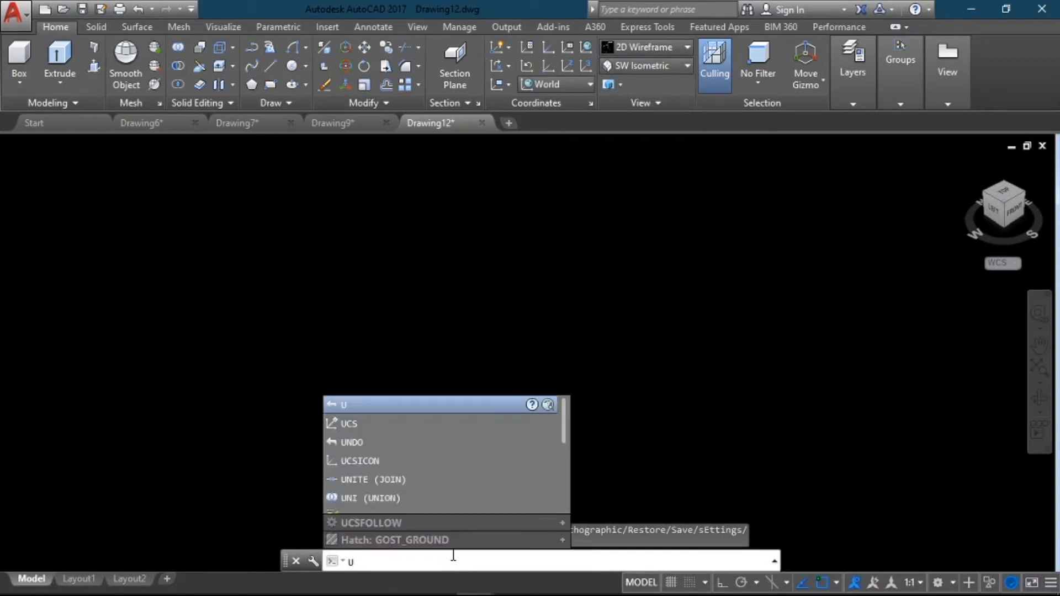
{"action": "type", "text": "csi"}
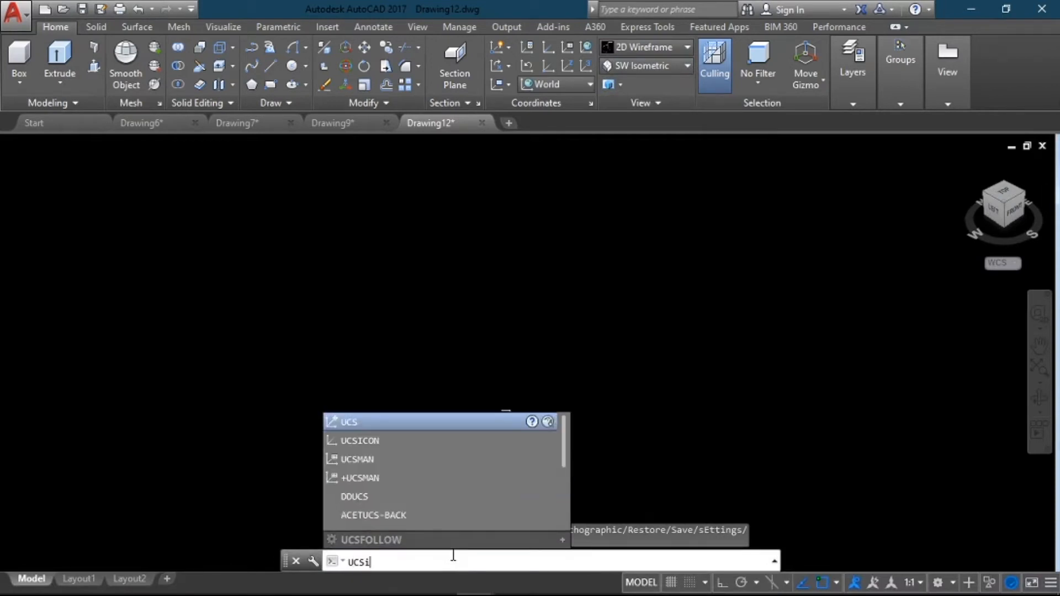
{"action": "type", "text": "con"}
{"action": "key", "text": "Return"}
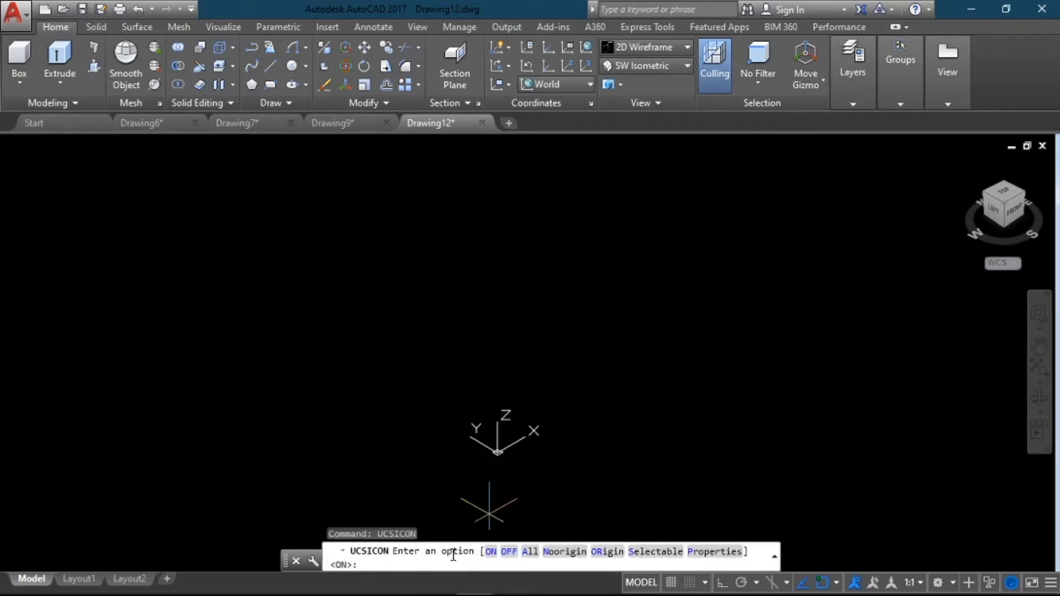
{"action": "left_click", "coordinate": [569, 538]}
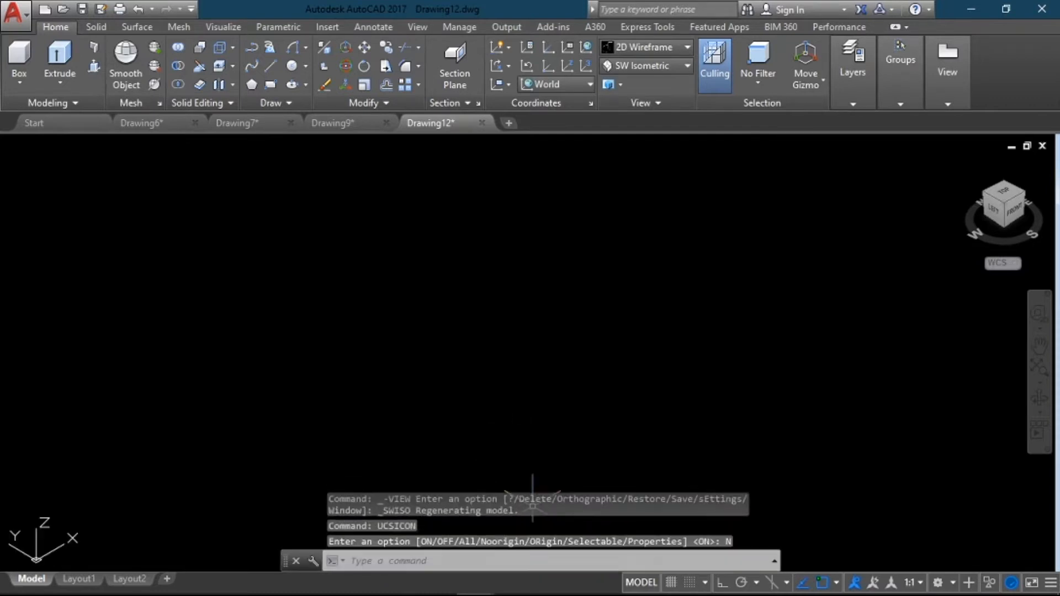
With Ortho on, create a solid box using the Length option: length 400, width 300 and height 100
{"action": "left_click", "coordinate": [17, 78]}
{"action": "left_click", "coordinate": [36, 108]}
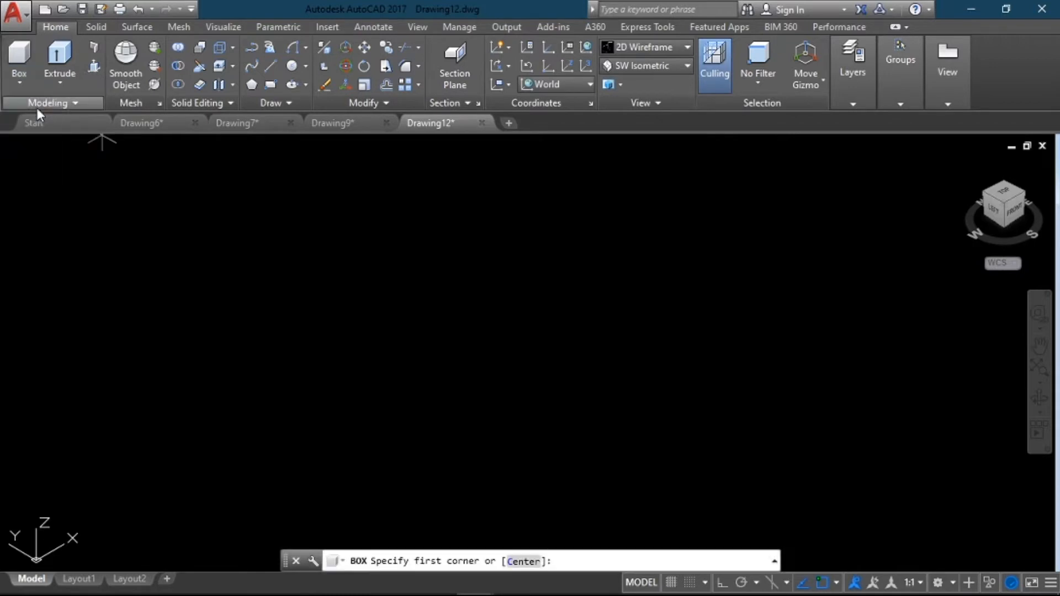
{"action": "left_click", "coordinate": [242, 296]}
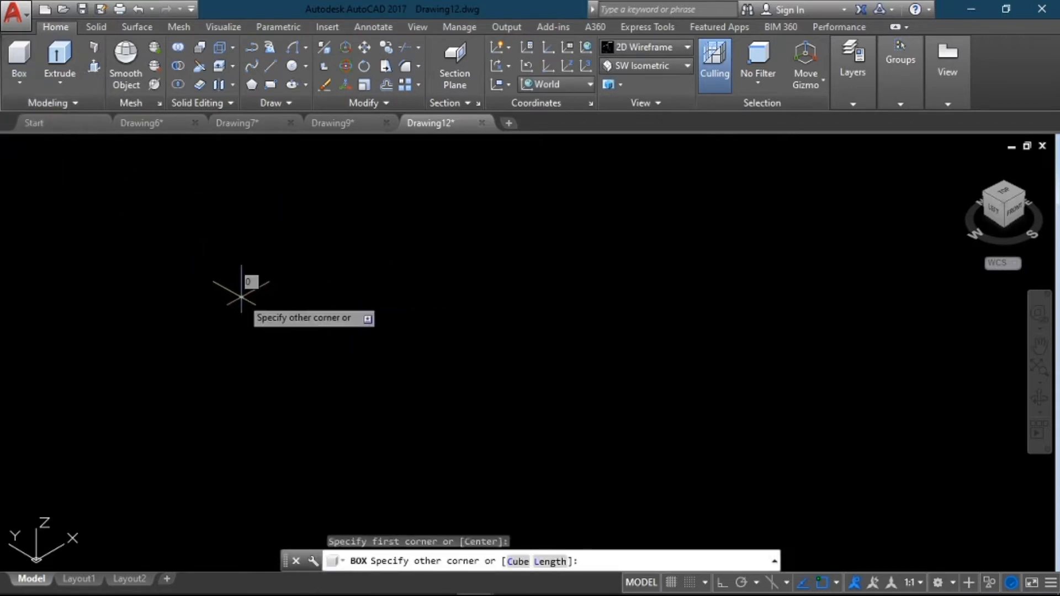
{"action": "type", "text": "l"}
{"action": "key", "text": "Return"}
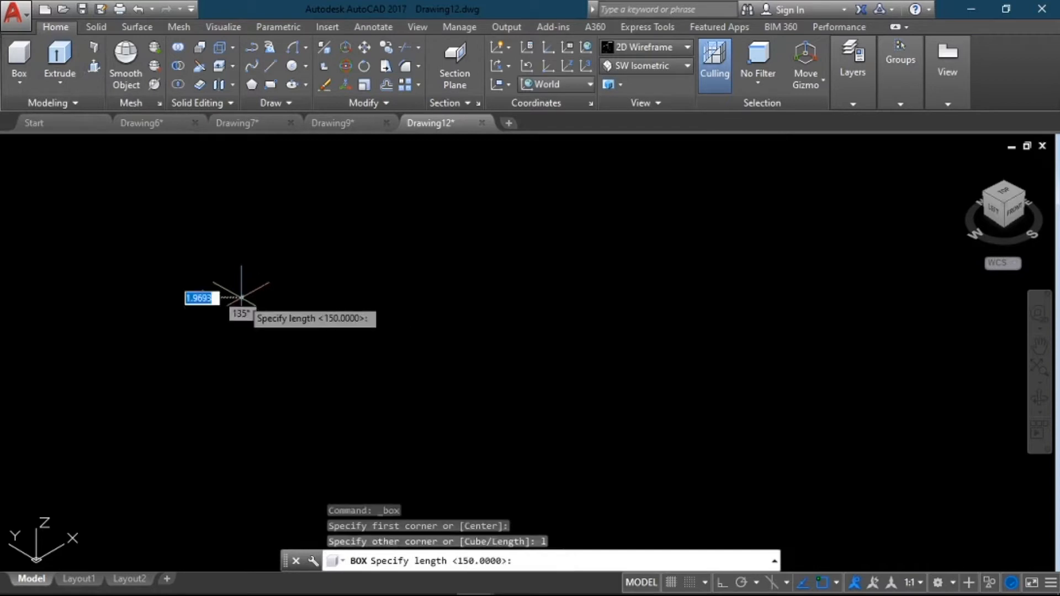
{"action": "left_click", "coordinate": [722, 583]}
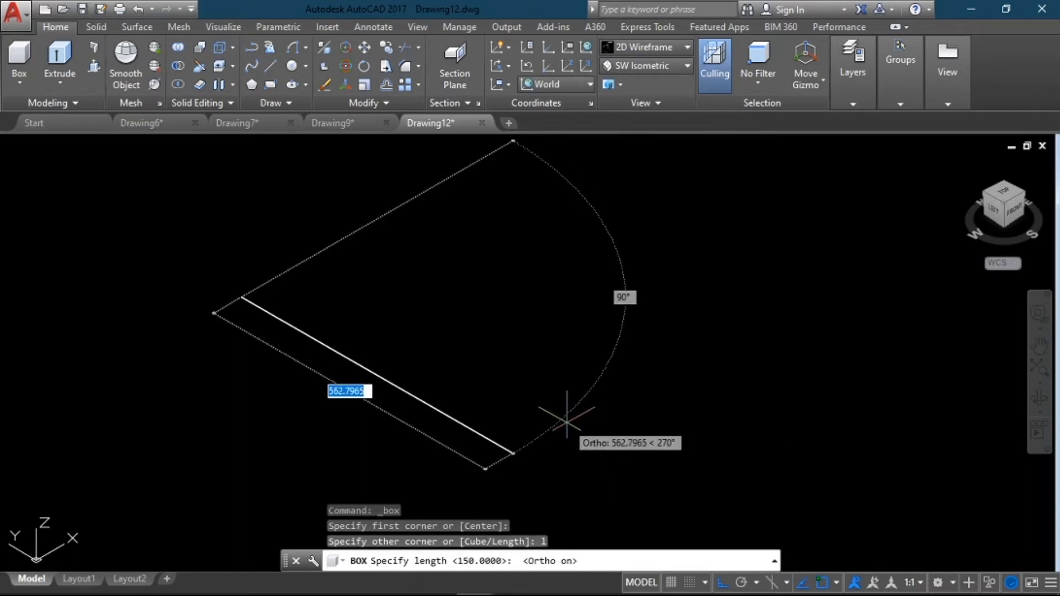
{"action": "type", "text": "400"}
{"action": "key", "text": "Return"}
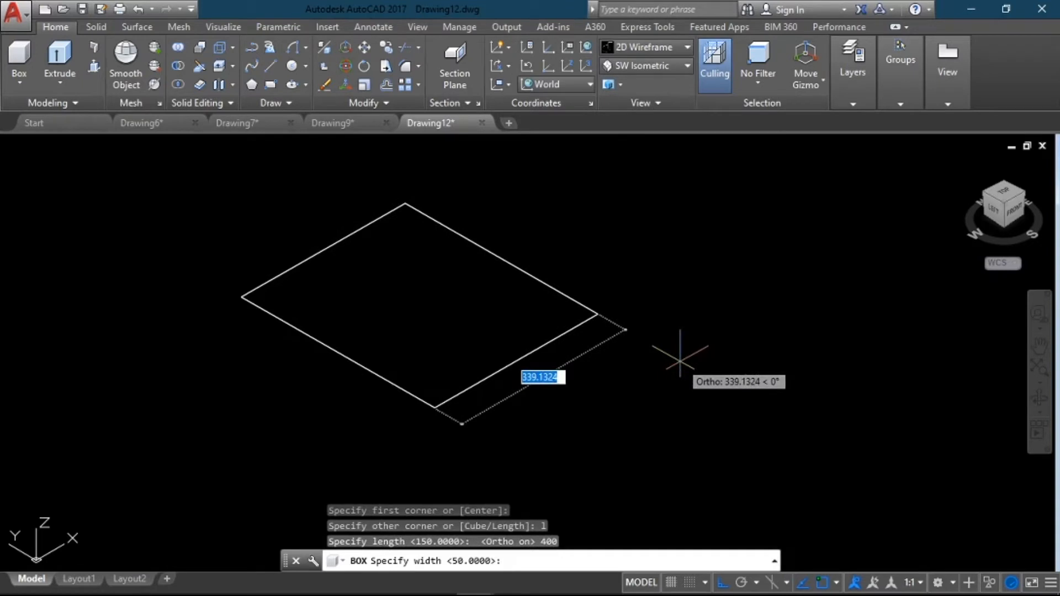
{"action": "type", "text": "300"}
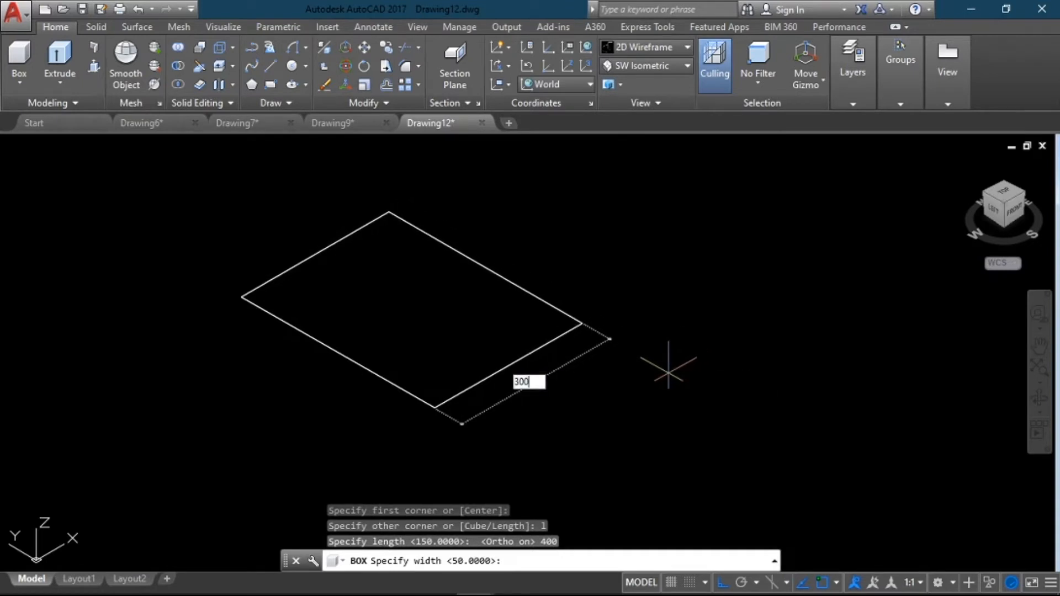
{"action": "key", "text": "Return"}
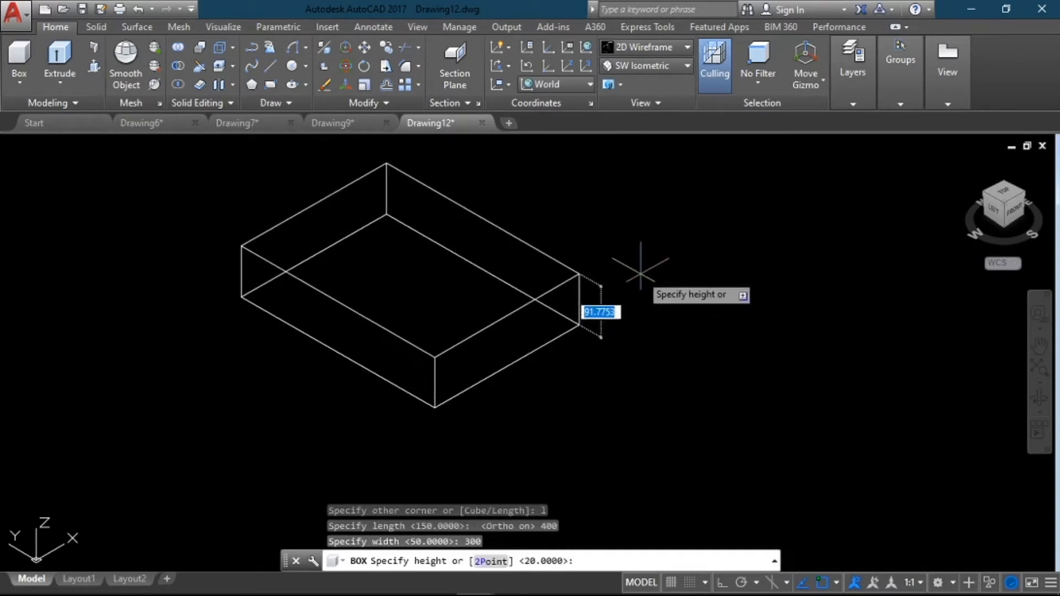
{"action": "type", "text": "100"}
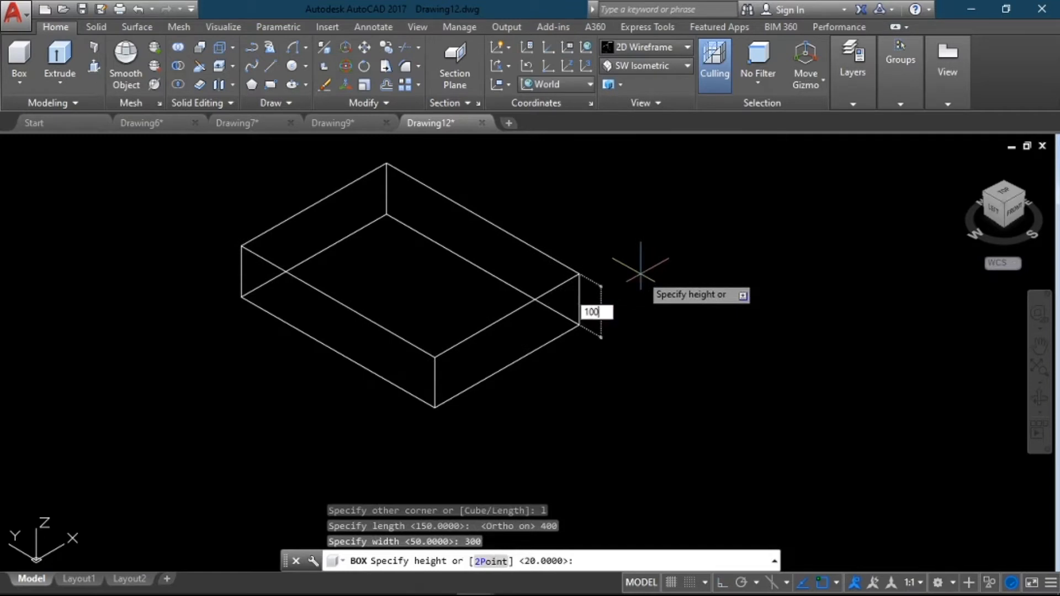
{"action": "key", "text": "Return"}
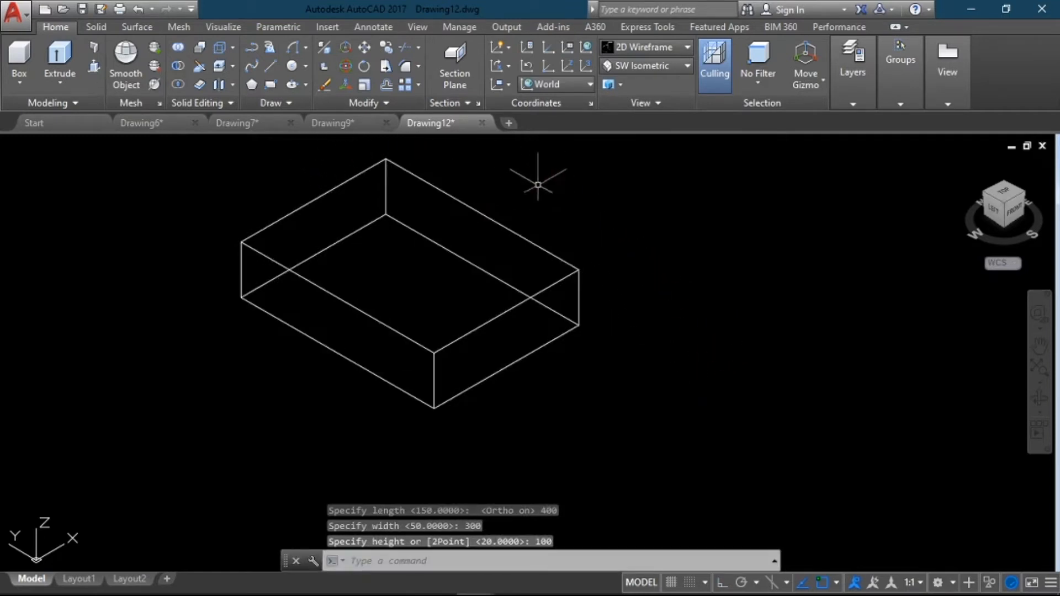
Slice the box along the ZX plane through the midpoint of its 400-long bottom edge, keeping both sides
{"action": "left_click", "coordinate": [1039, 366]}
{"action": "scroll", "coordinate": [880, 355], "scroll_direction": "down", "scroll_amount": 2}
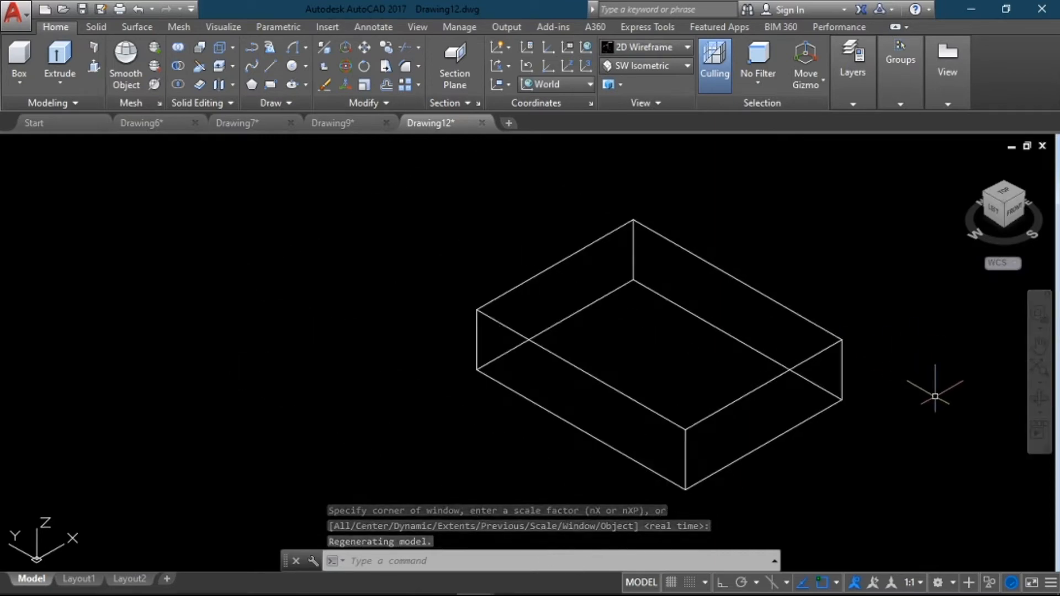
{"action": "left_click", "coordinate": [95, 28]}
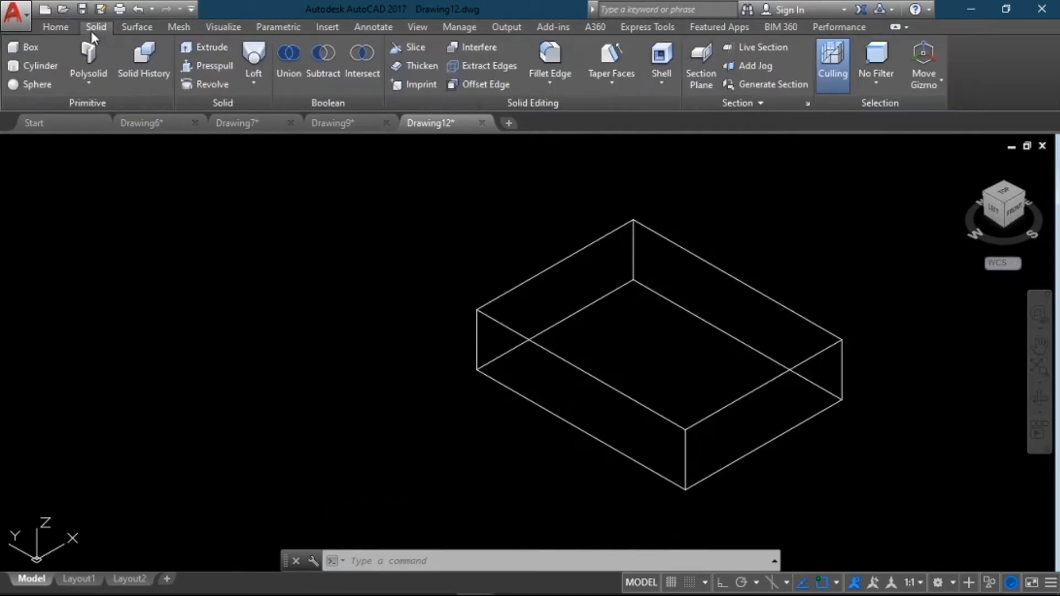
{"action": "left_click", "coordinate": [408, 50]}
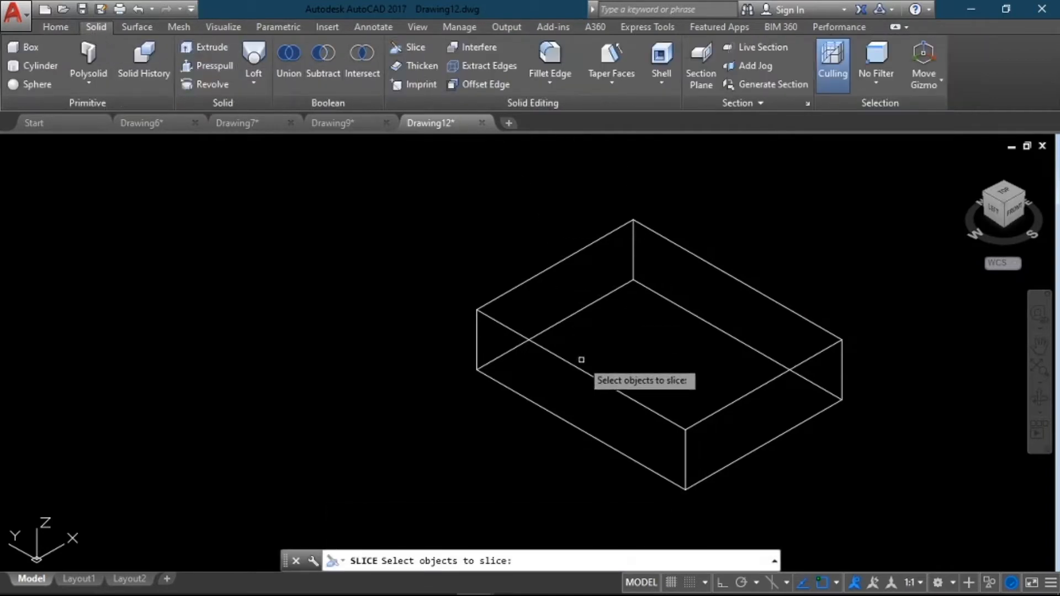
{"action": "left_click", "coordinate": [583, 367]}
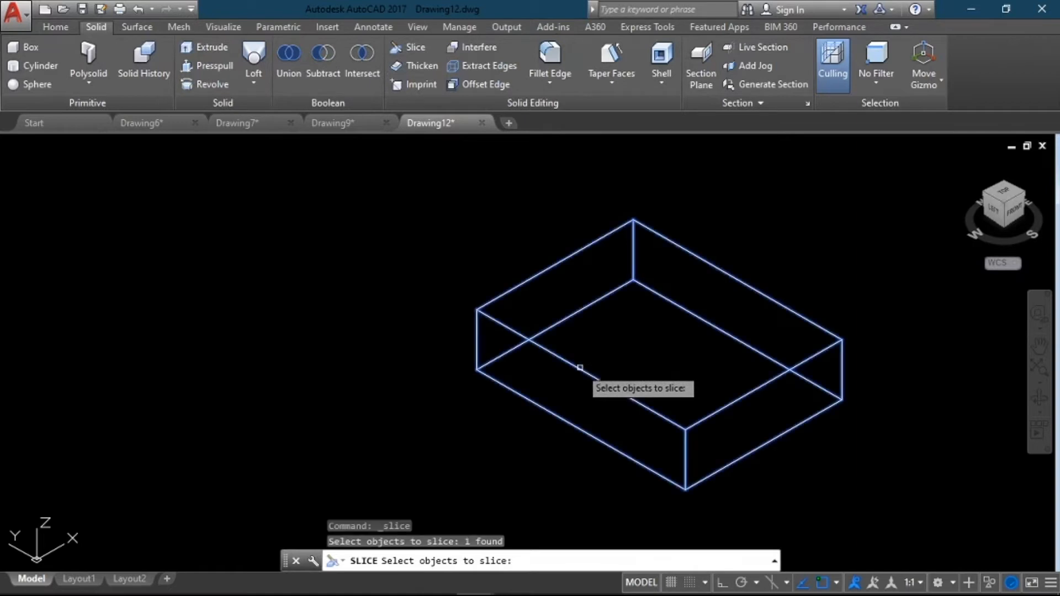
{"action": "key", "text": "Return"}
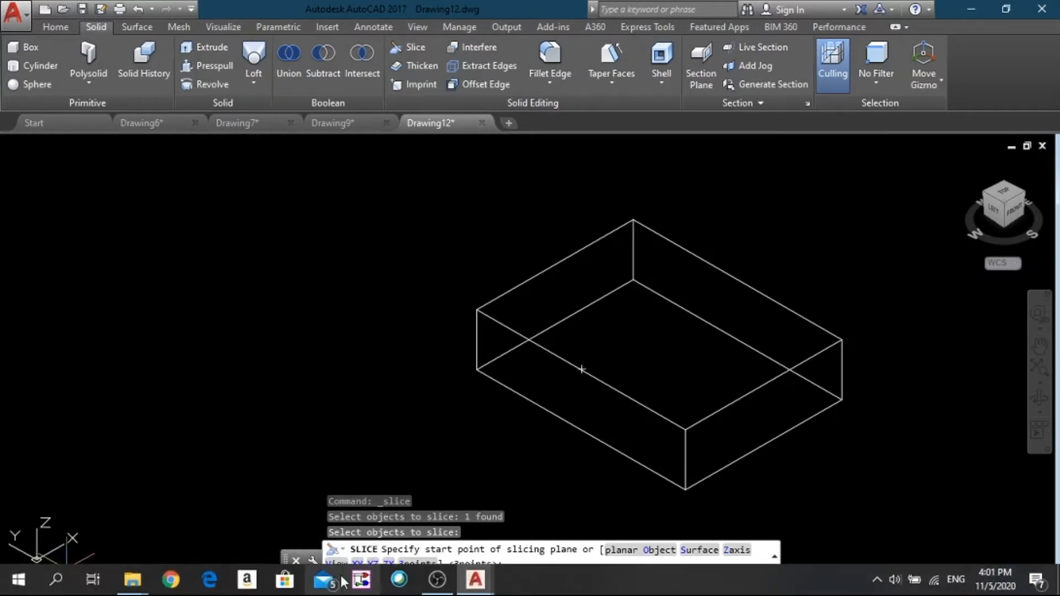
{"action": "left_click", "coordinate": [389, 562]}
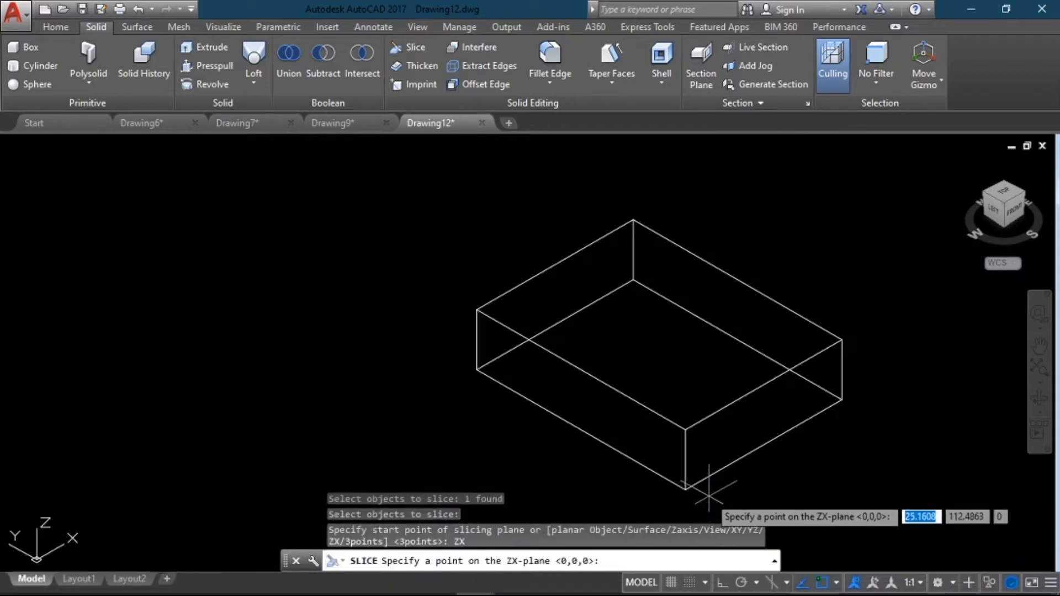
{"action": "left_click", "coordinate": [580, 429]}
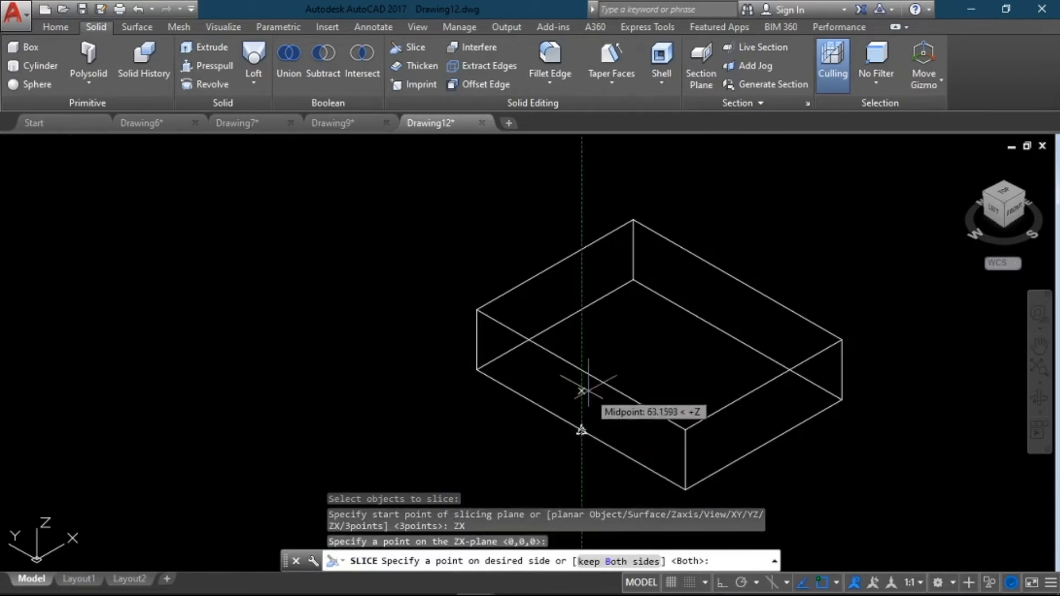
{"action": "left_click", "coordinate": [581, 369]}
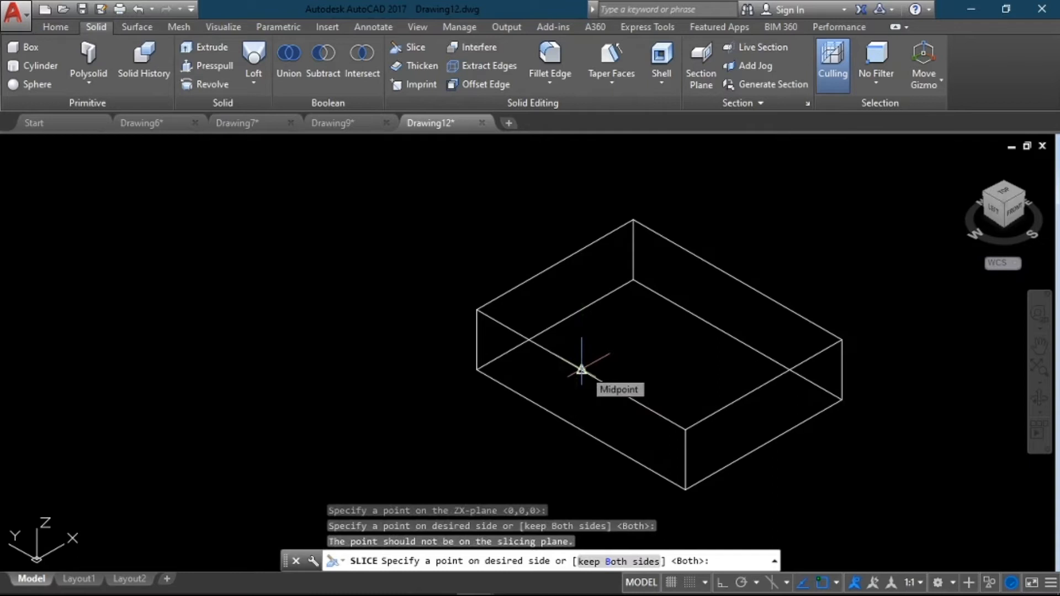
{"action": "type", "text": "b"}
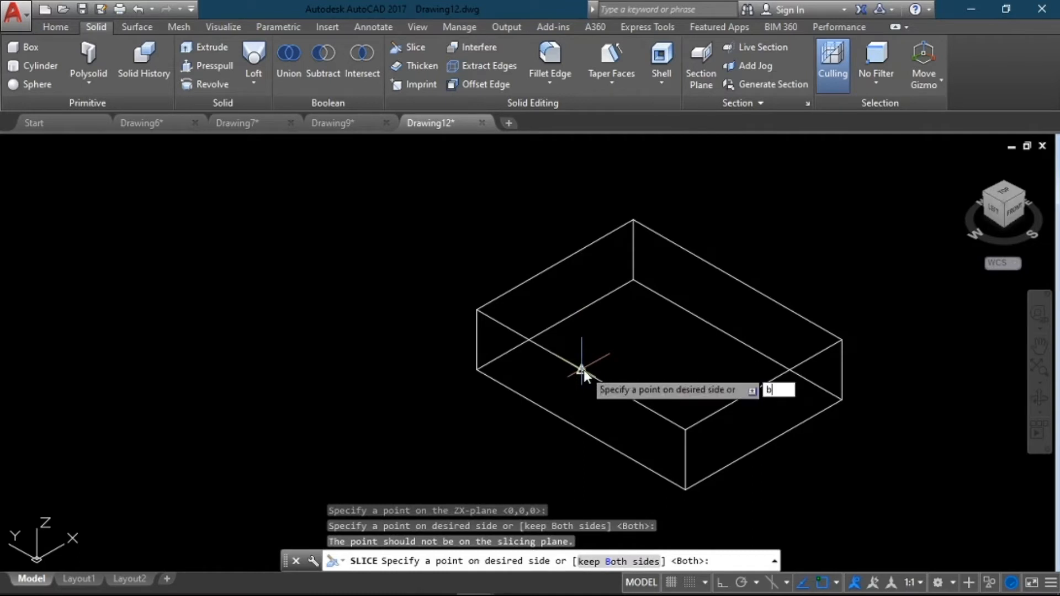
{"action": "key", "text": "Return"}
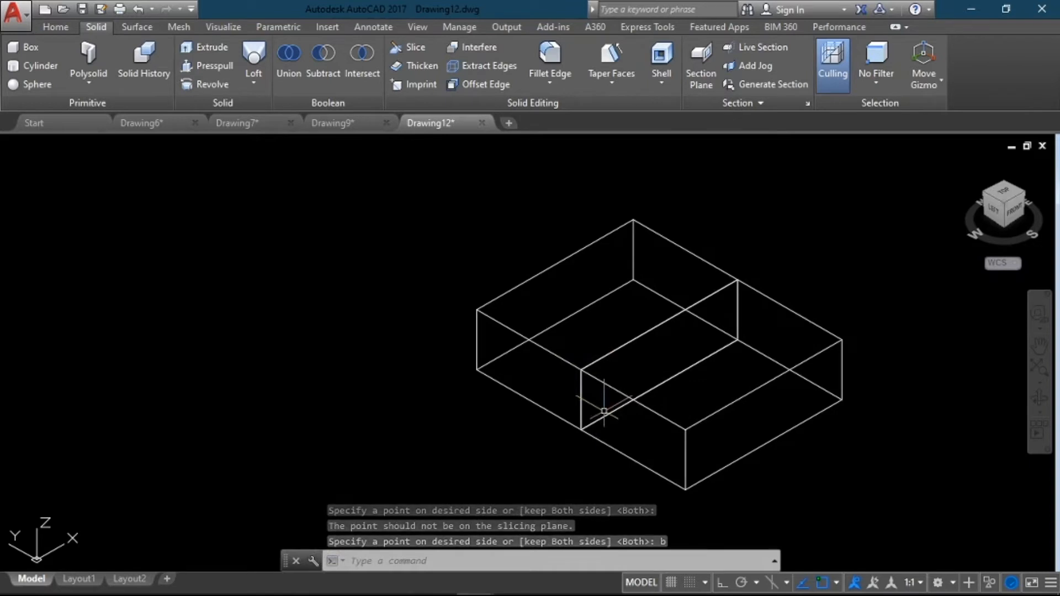
Move the front half of the sliced box by its upper corner to an empty area clear of the other half
{"action": "left_click", "coordinate": [465, 560]}
{"action": "type", "text": "move"}
{"action": "key", "text": "Return"}
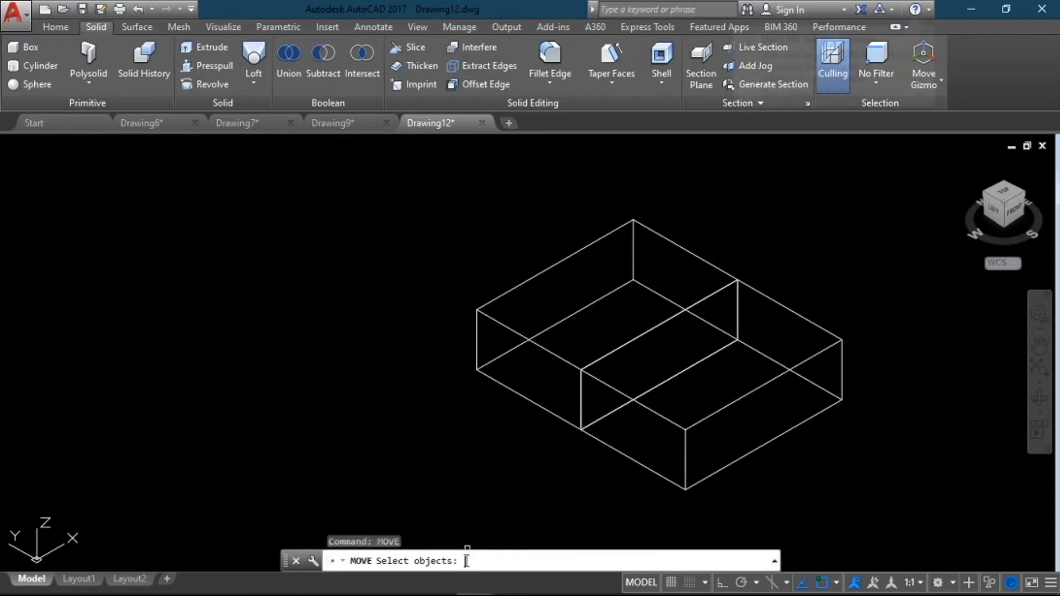
{"action": "left_click", "coordinate": [634, 397]}
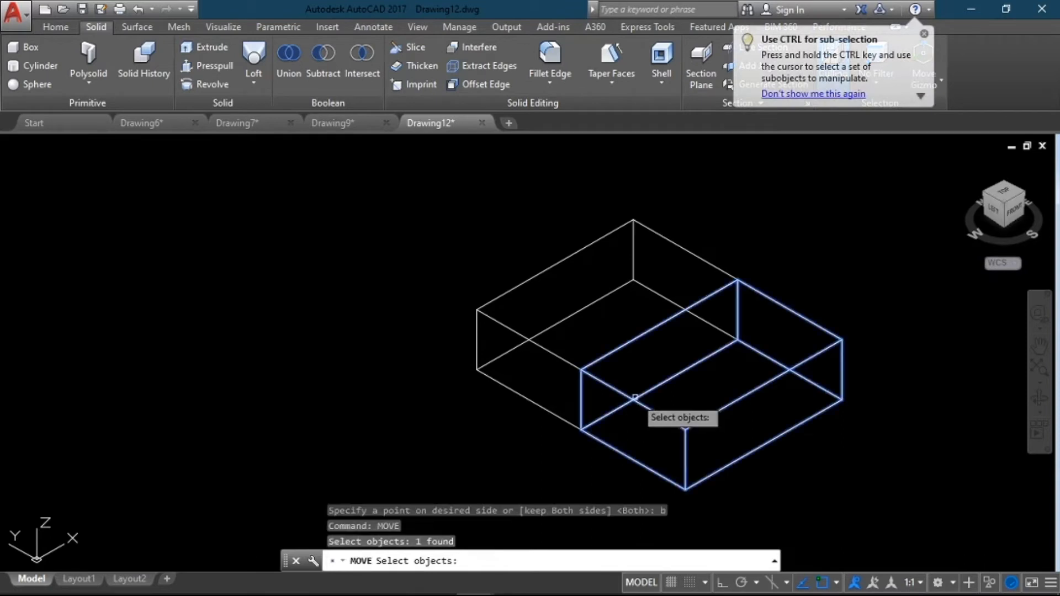
{"action": "key", "text": "Return"}
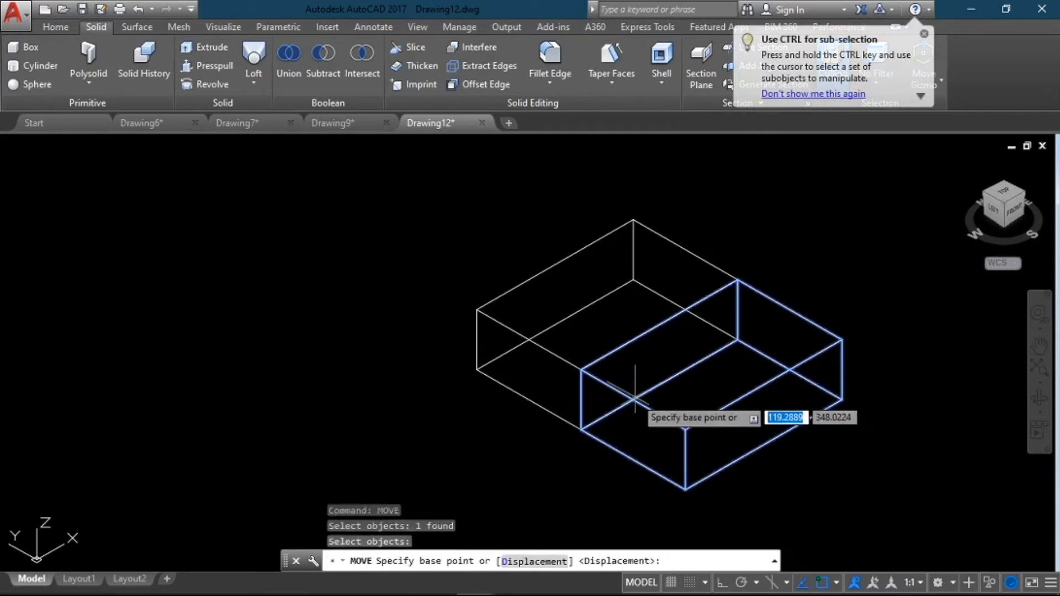
{"action": "left_click", "coordinate": [686, 430]}
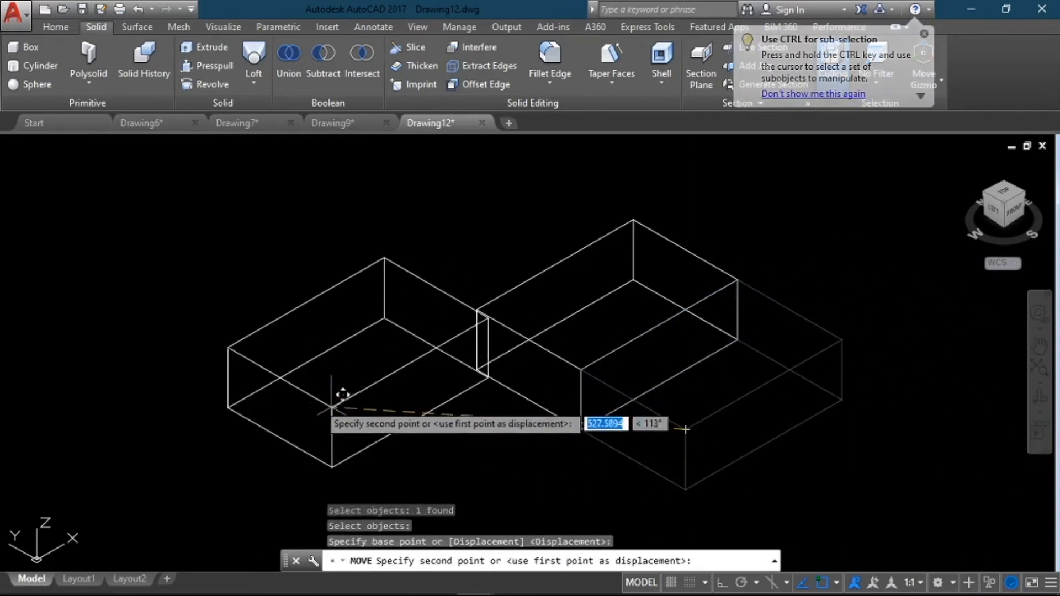
{"action": "left_click", "coordinate": [260, 368]}
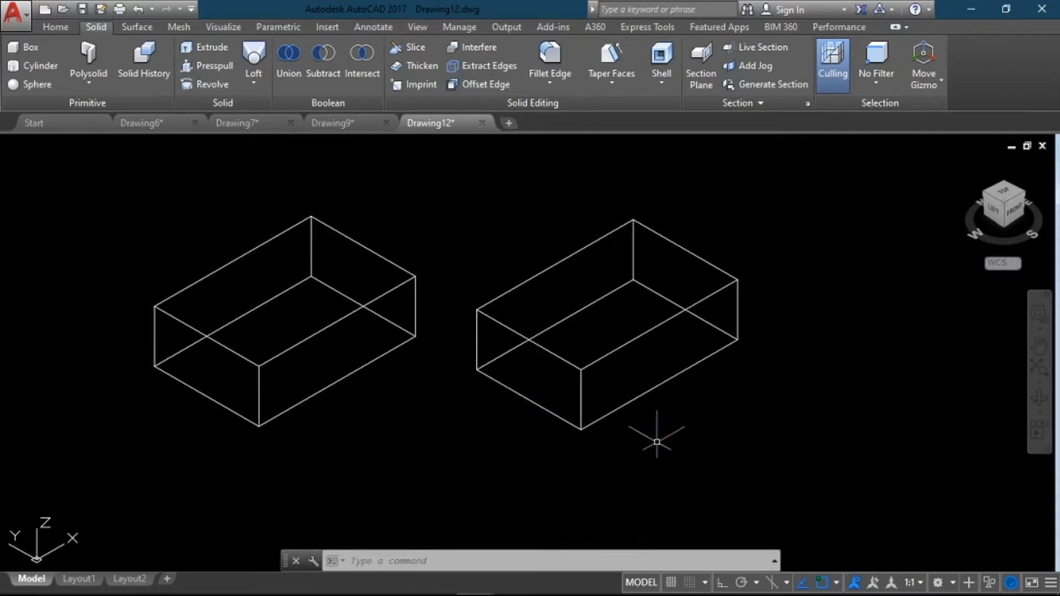
Slice the left block along the YZ plane through the midpoint of its long front bottom edge, keeping both sides
{"action": "left_click", "coordinate": [415, 47]}
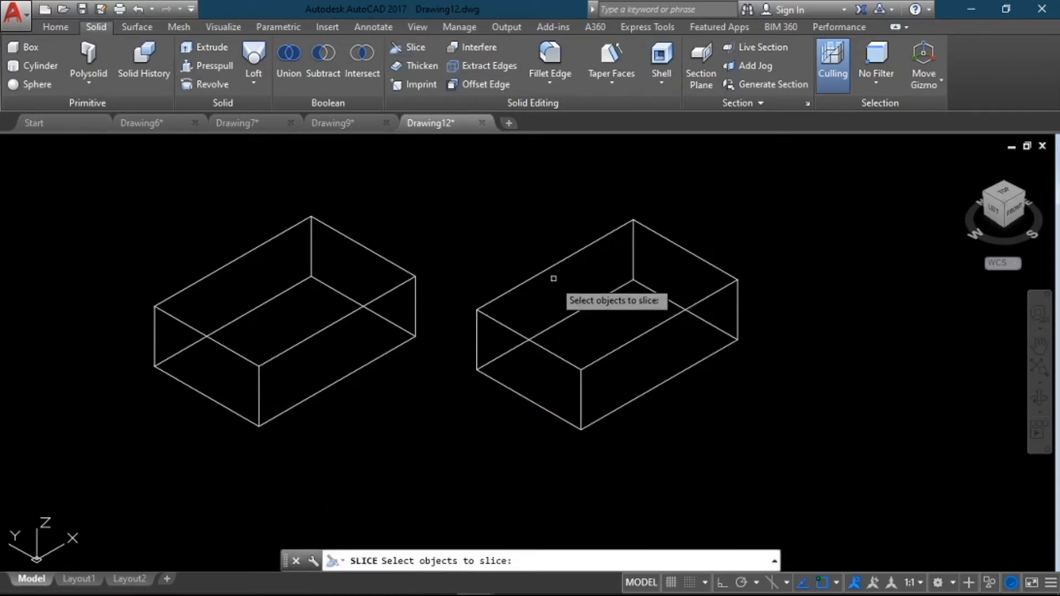
{"action": "left_click", "coordinate": [361, 305]}
{"action": "key", "text": "Return"}
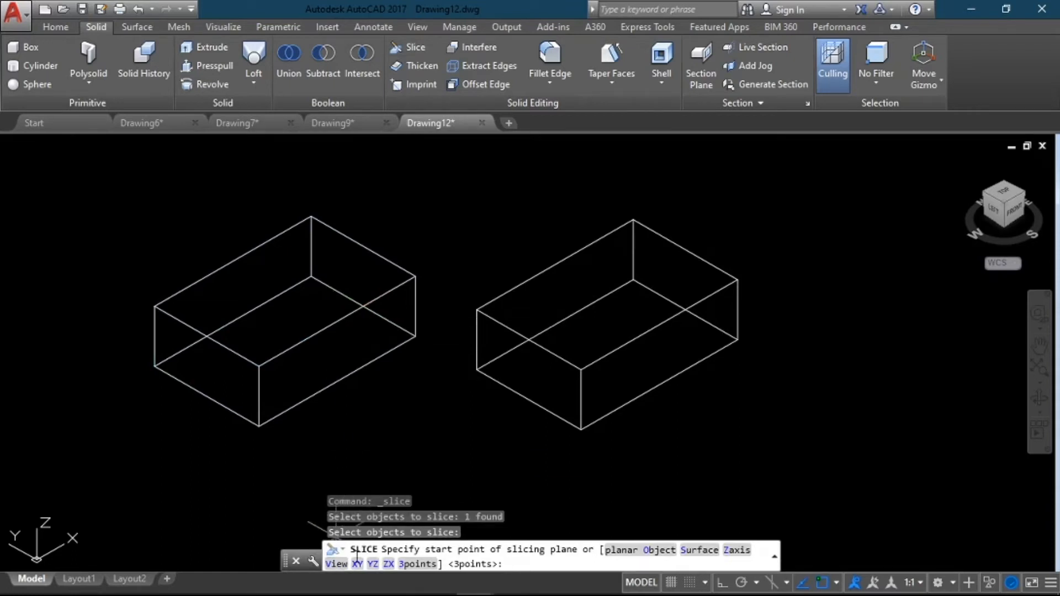
{"action": "left_click", "coordinate": [374, 564]}
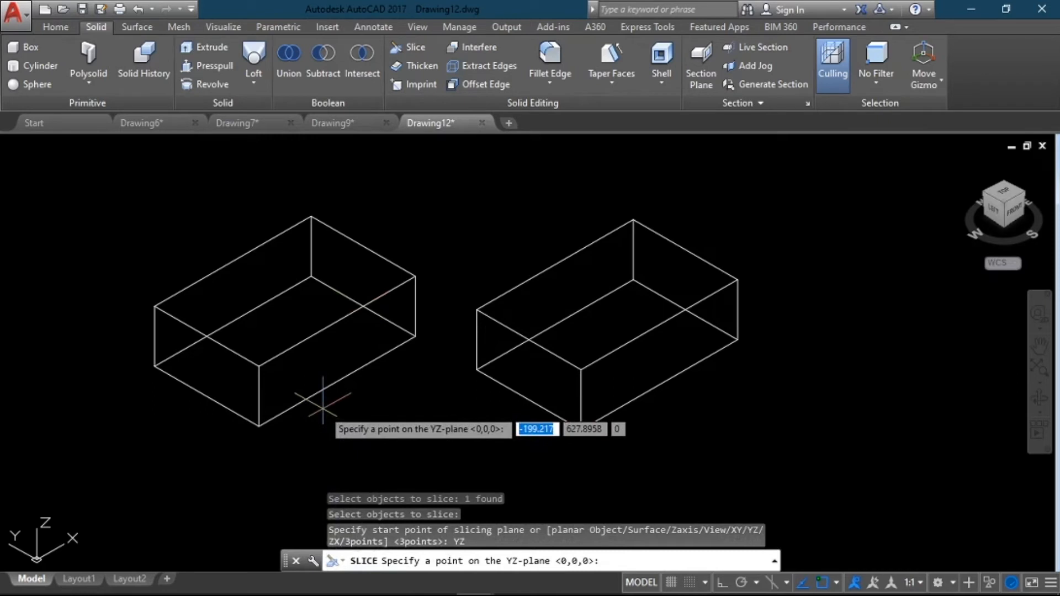
{"action": "left_click", "coordinate": [337, 381]}
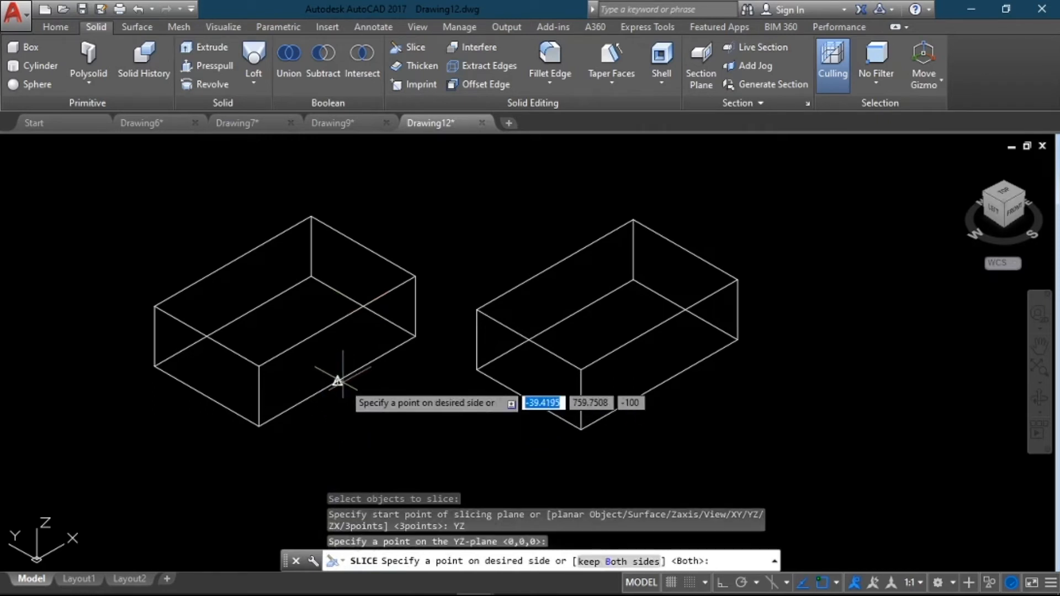
{"action": "left_click", "coordinate": [337, 322]}
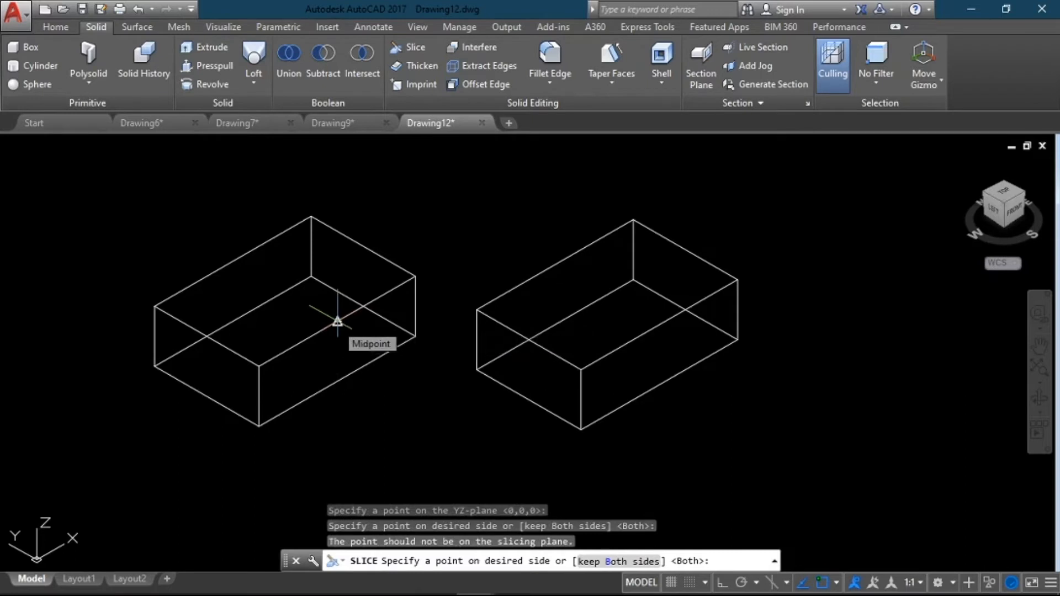
{"action": "type", "text": "b"}
{"action": "key", "text": "Return"}
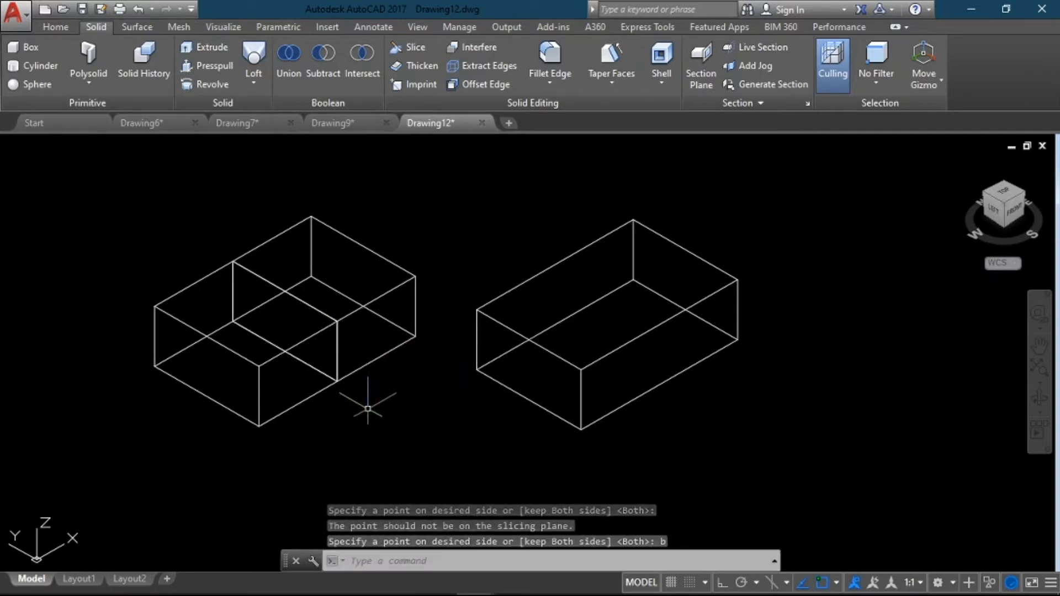
Move the near half of the YZ-sliced block by its front upper corner to an empty area clear of the other half
{"action": "left_click", "coordinate": [394, 563]}
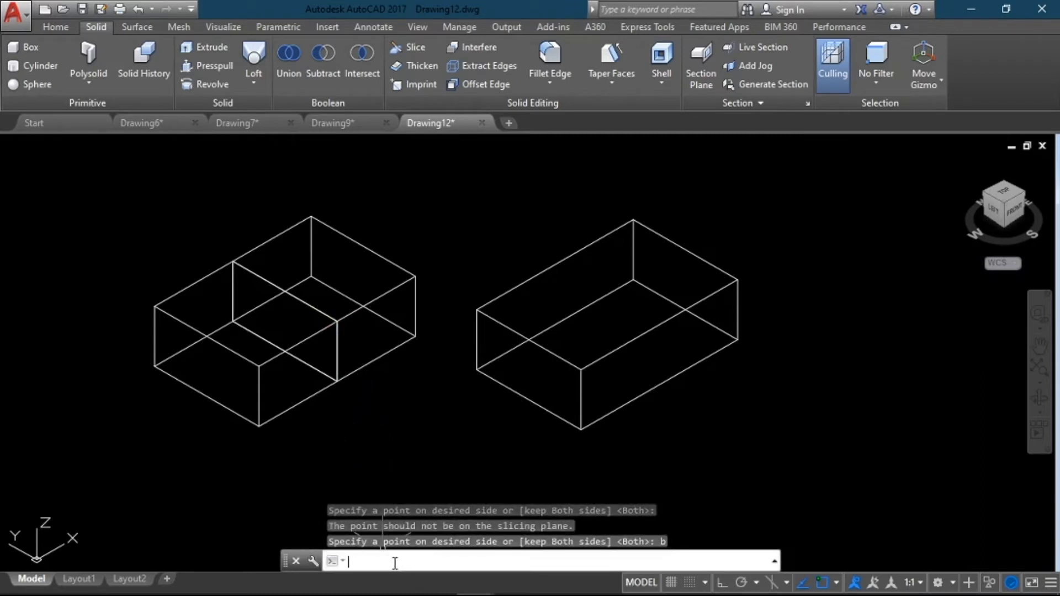
{"action": "type", "text": "move"}
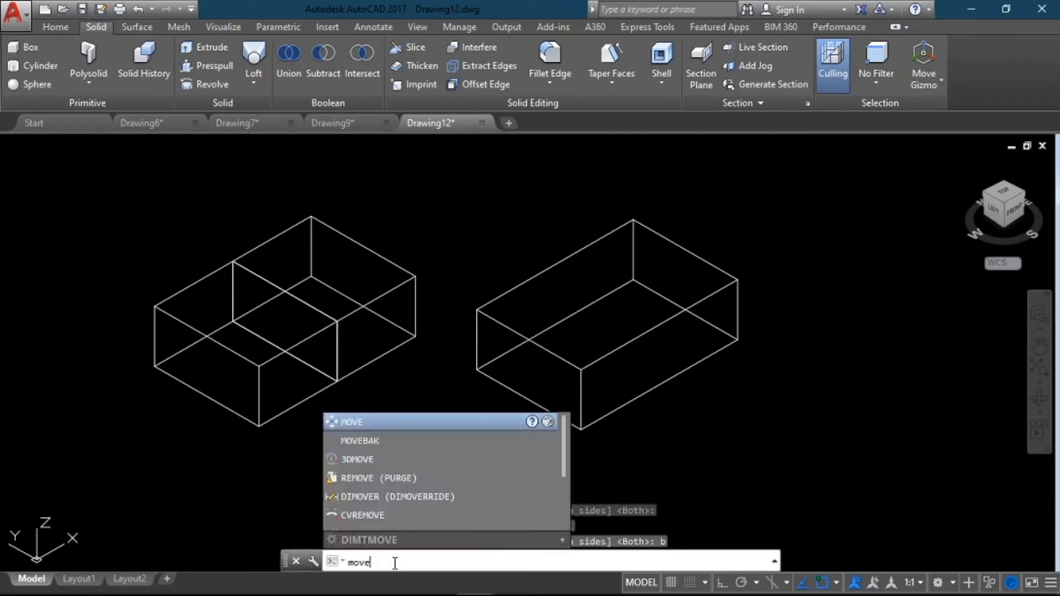
{"action": "key", "text": "Return"}
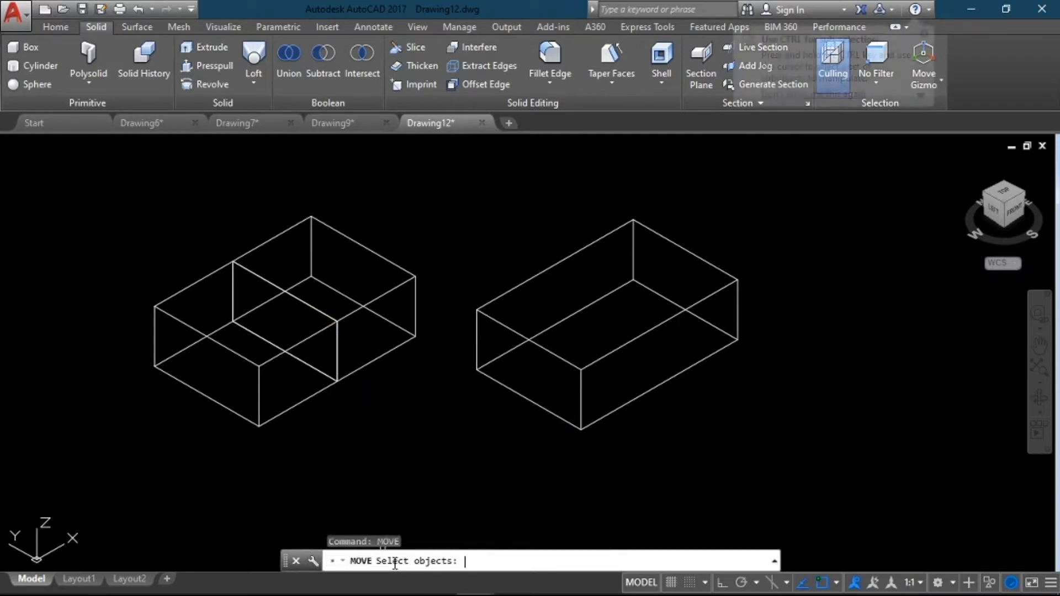
{"action": "left_click", "coordinate": [295, 344]}
{"action": "key", "text": "Return"}
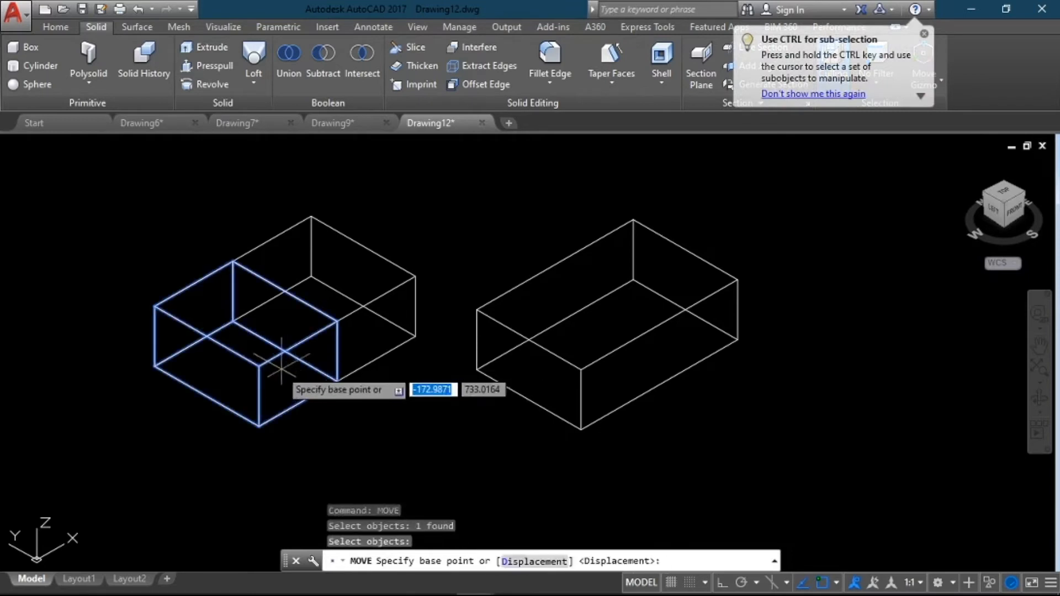
{"action": "left_click", "coordinate": [259, 366]}
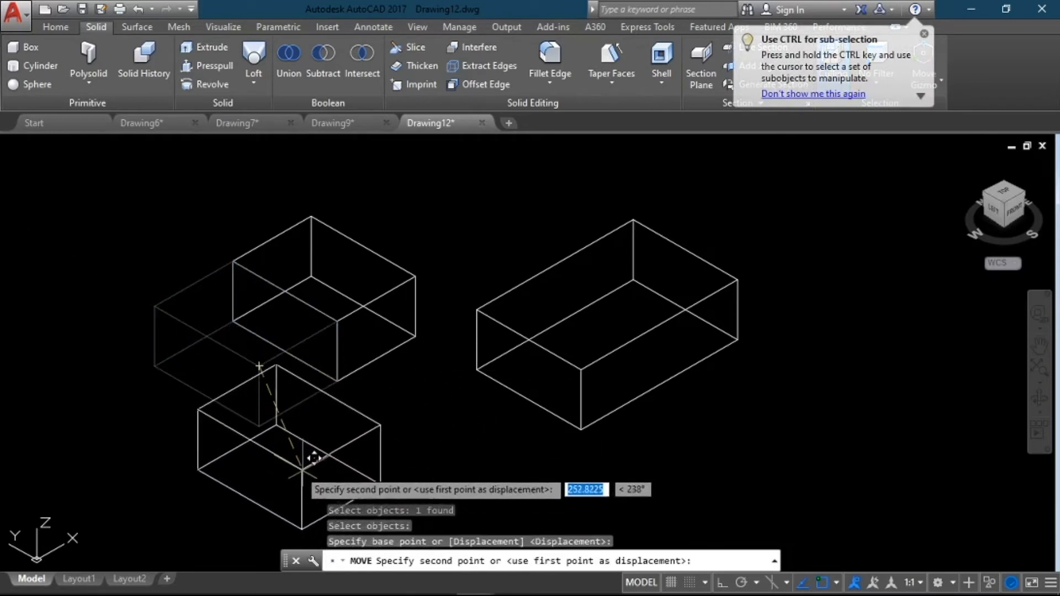
{"action": "left_click", "coordinate": [257, 461]}
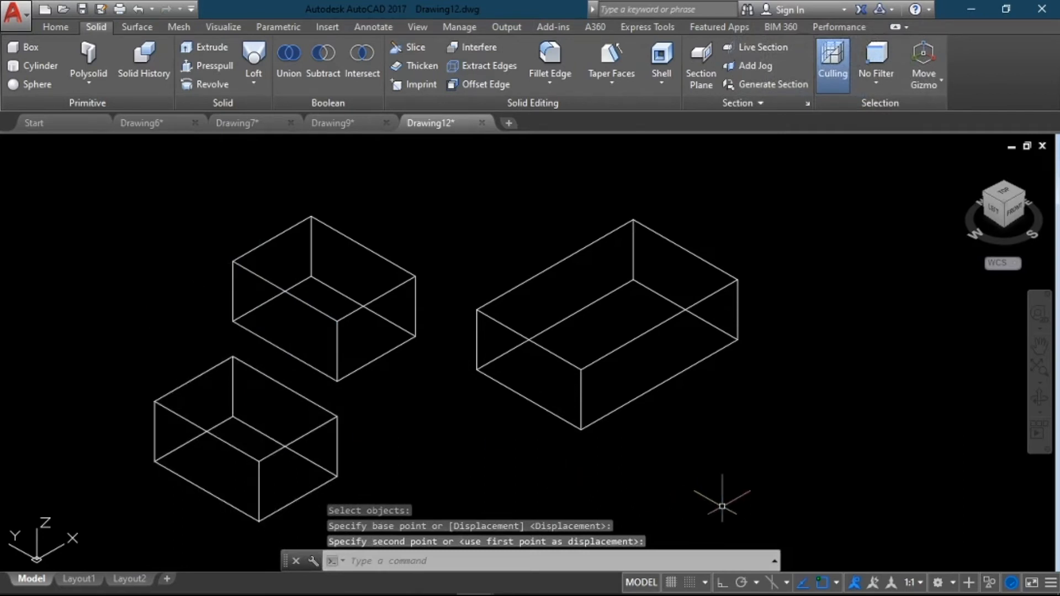
Slice the right block with a 3points plane through both ends of its rear long bottom edge and the far front upper corner, keeping both sides
{"action": "left_click", "coordinate": [406, 50]}
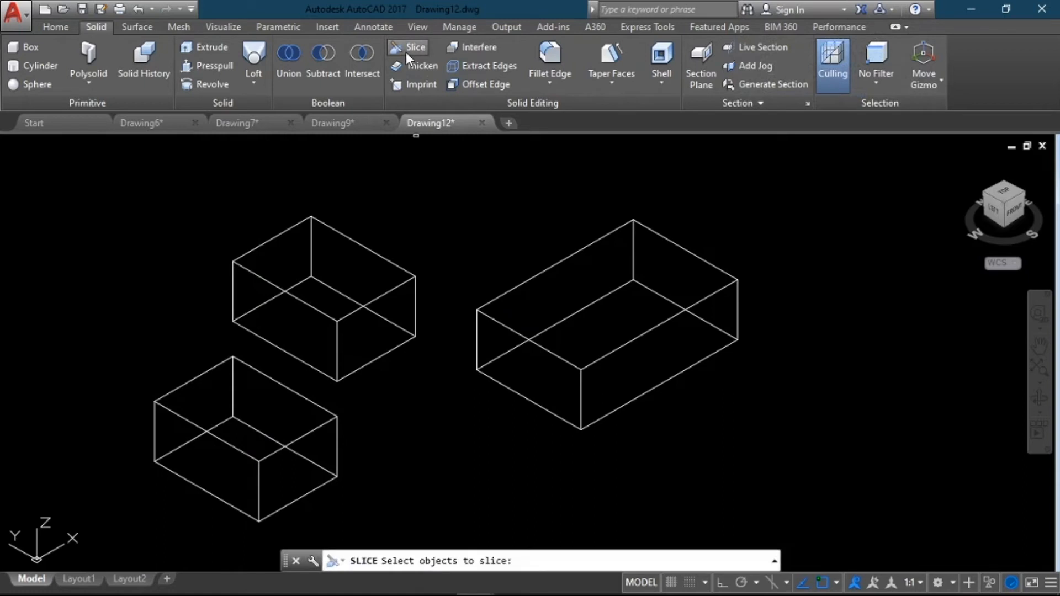
{"action": "left_click", "coordinate": [644, 331]}
{"action": "key", "text": "Return"}
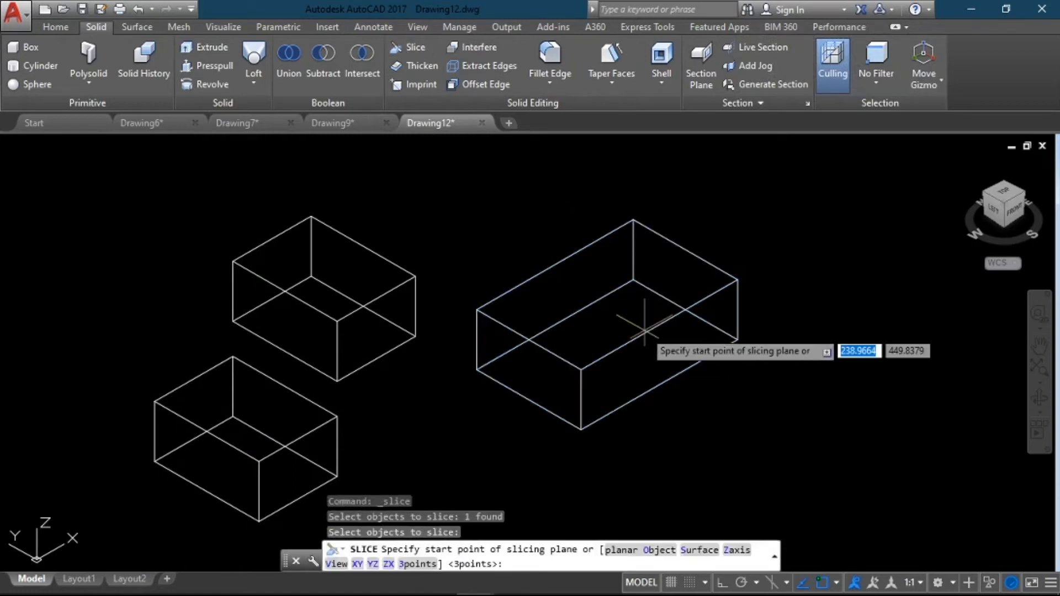
{"action": "left_click", "coordinate": [418, 563]}
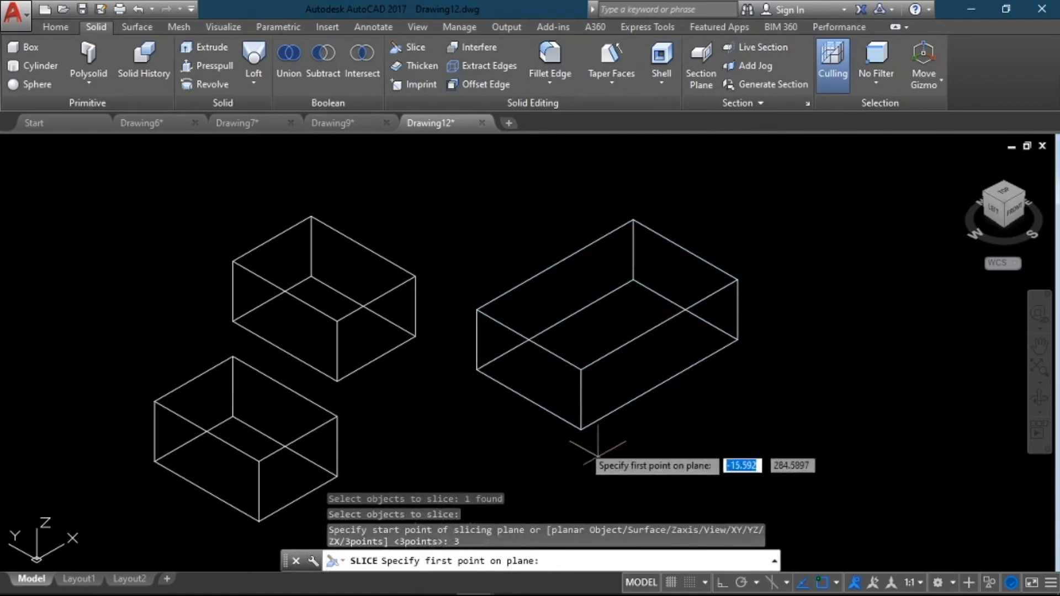
{"action": "left_click", "coordinate": [477, 369]}
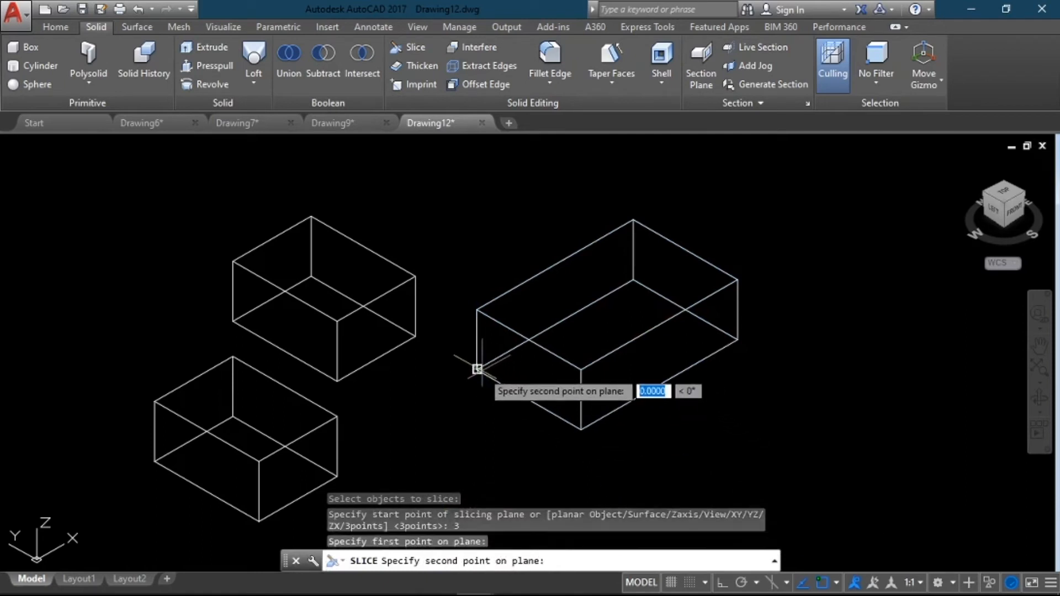
{"action": "left_click", "coordinate": [634, 279]}
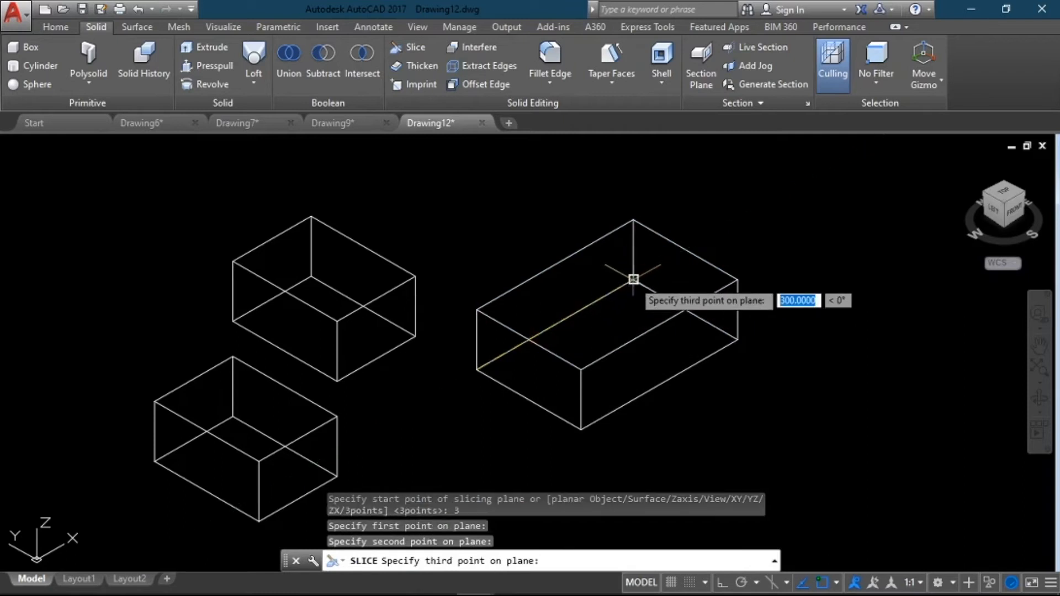
{"action": "left_click", "coordinate": [737, 279]}
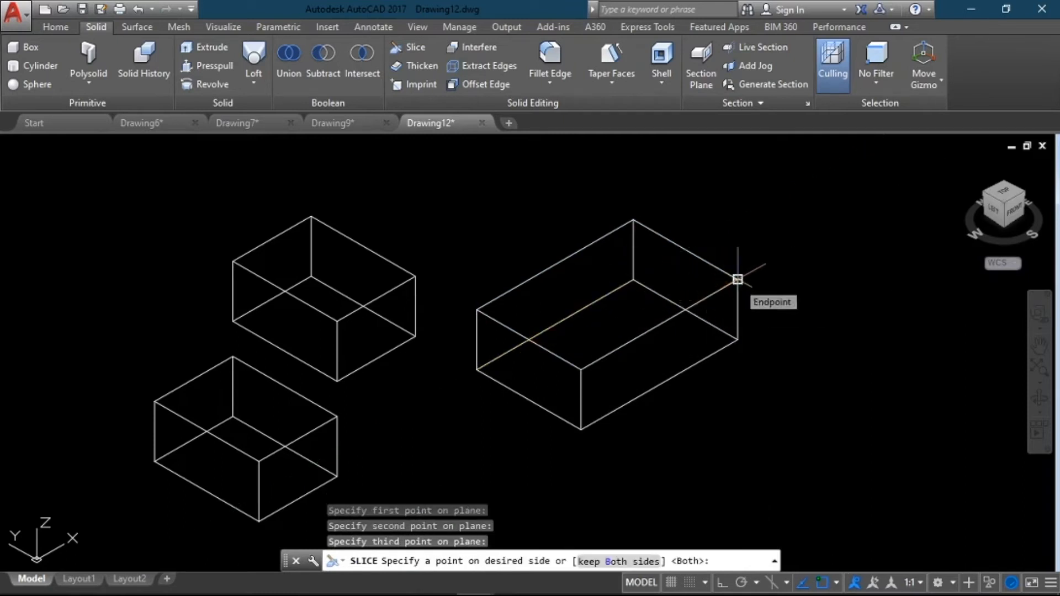
{"action": "type", "text": "b"}
{"action": "key", "text": "Return"}
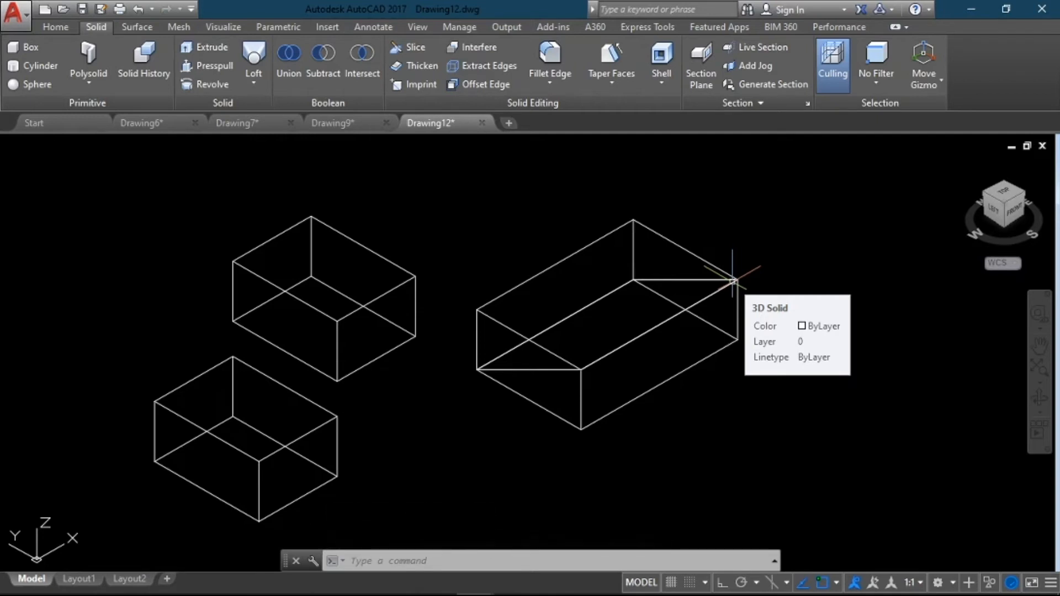
Move the upper wedge of the diagonally sliced block by its left upper corner to the empty area right of the lower wedge
{"action": "left_click", "coordinate": [463, 558]}
{"action": "type", "text": "MOVE"}
{"action": "key", "text": "Return"}
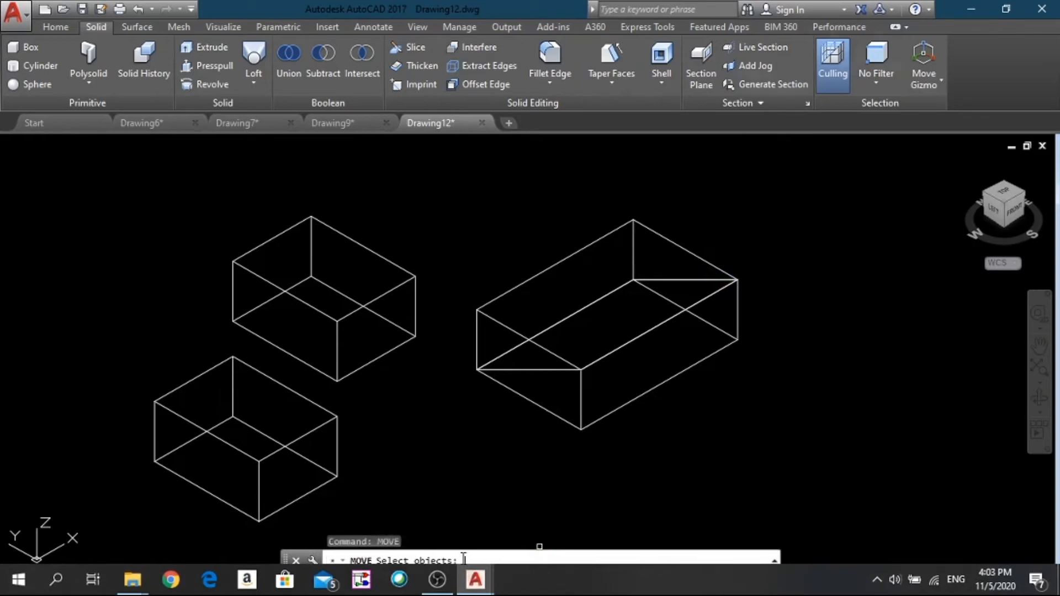
{"action": "left_click", "coordinate": [513, 330]}
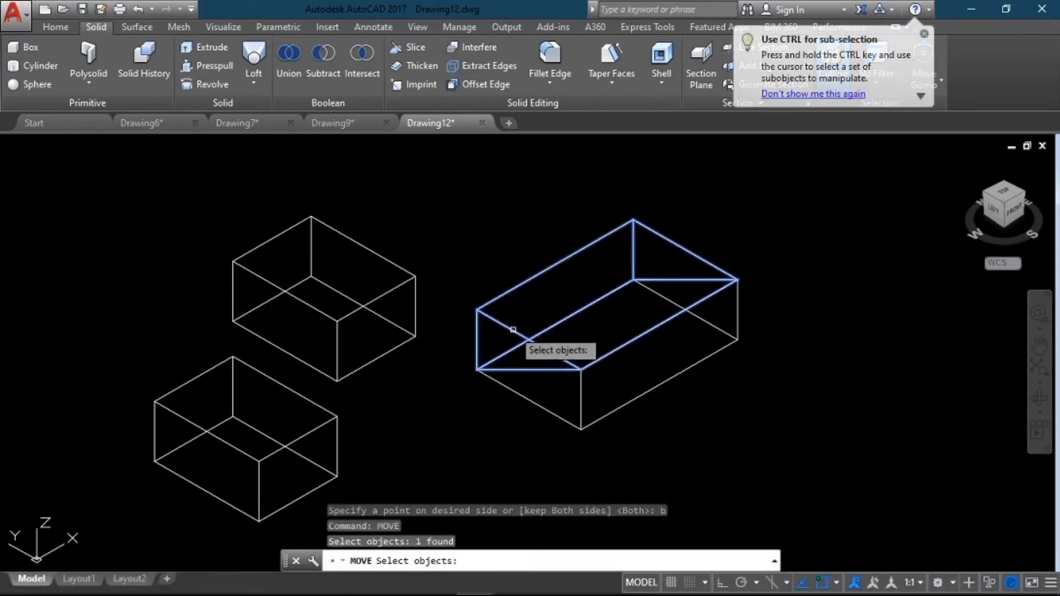
{"action": "key", "text": "Return"}
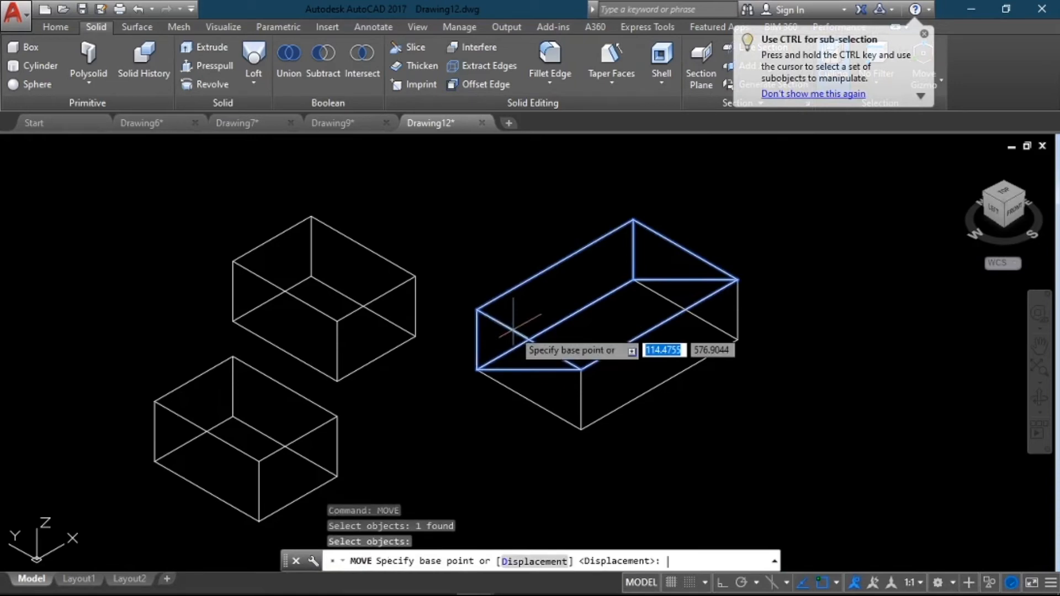
{"action": "left_click", "coordinate": [477, 310]}
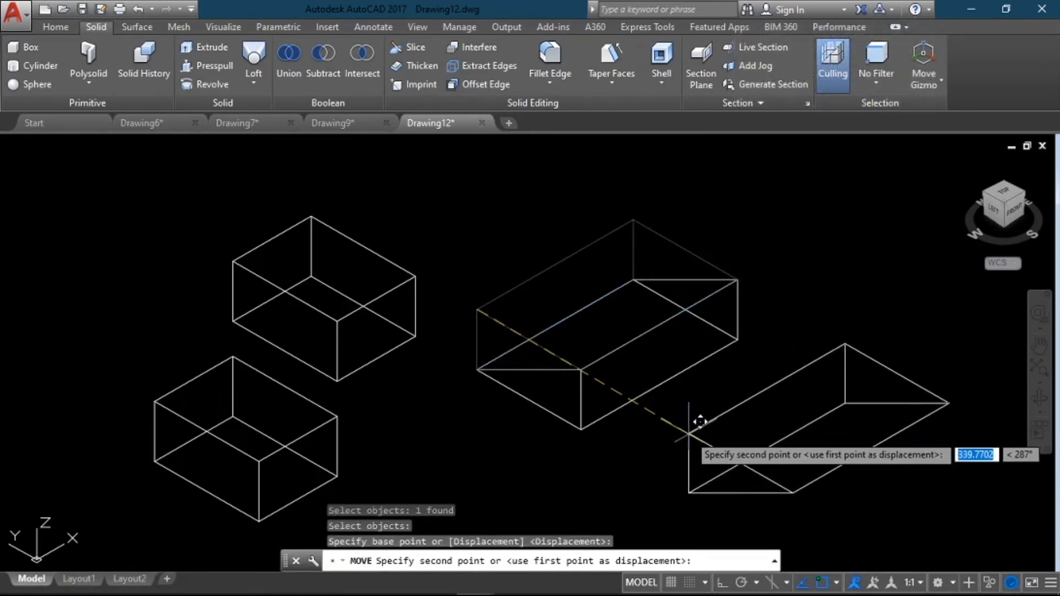
{"action": "left_click", "coordinate": [688, 433]}
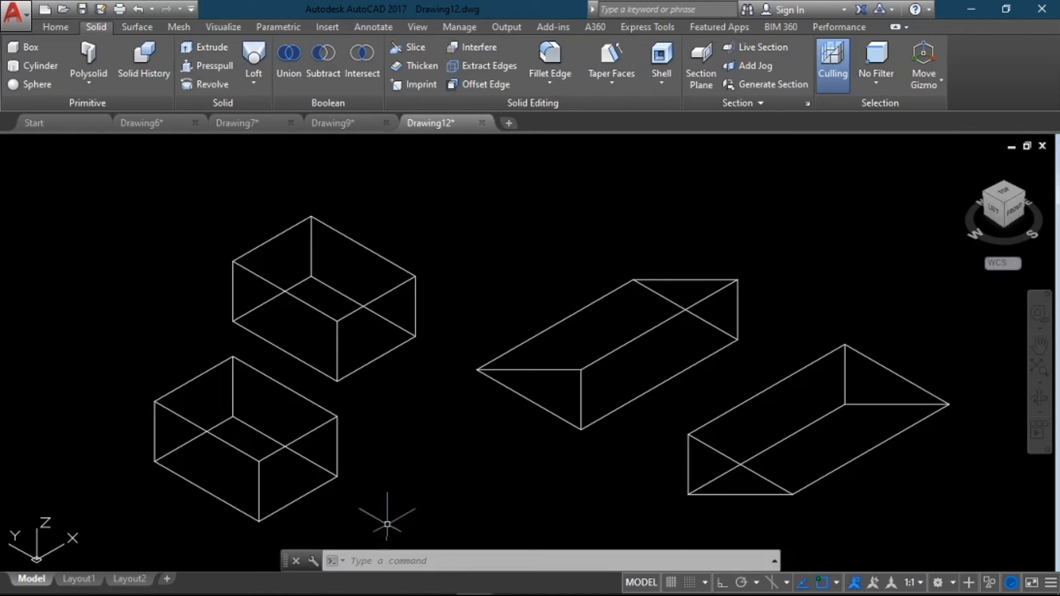
Draw a line 200 long at 130° from the midpoint of the upper-left block's rear right top edge
{"action": "left_click", "coordinate": [392, 562]}
{"action": "type", "text": "line"}
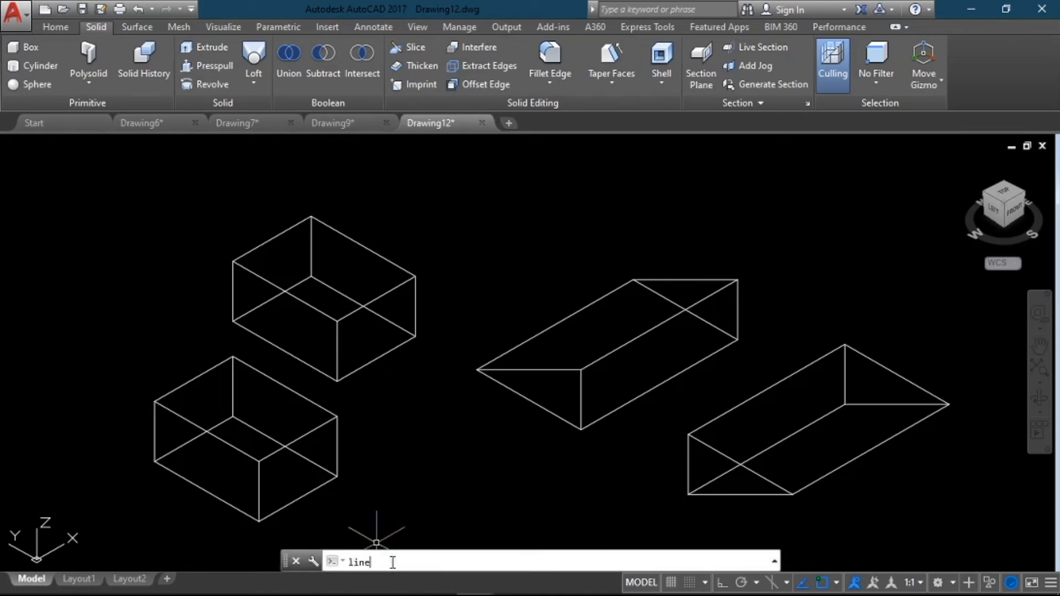
{"action": "key", "text": "Return"}
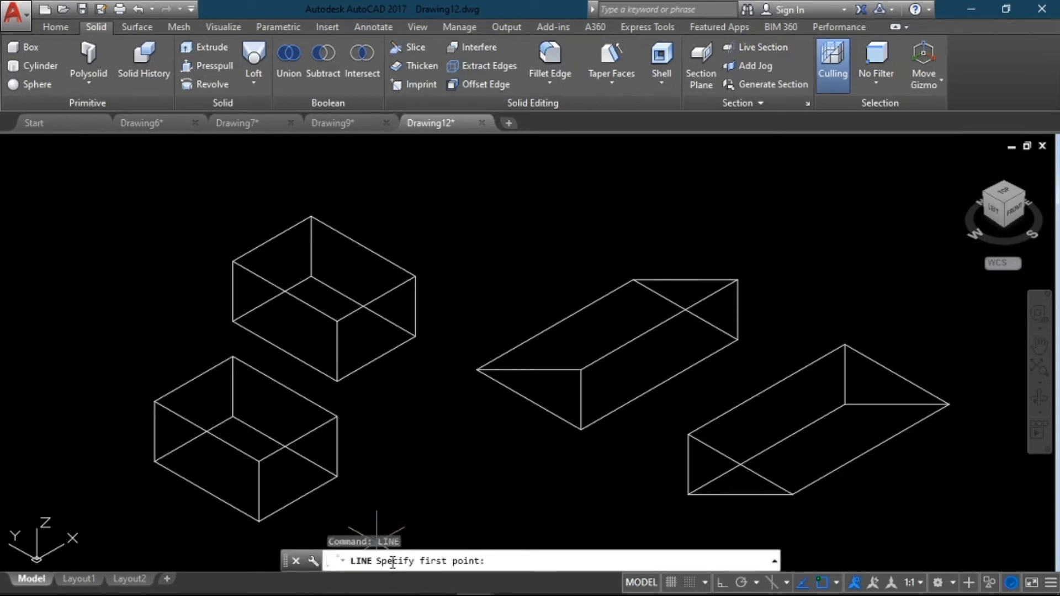
{"action": "left_click", "coordinate": [363, 245]}
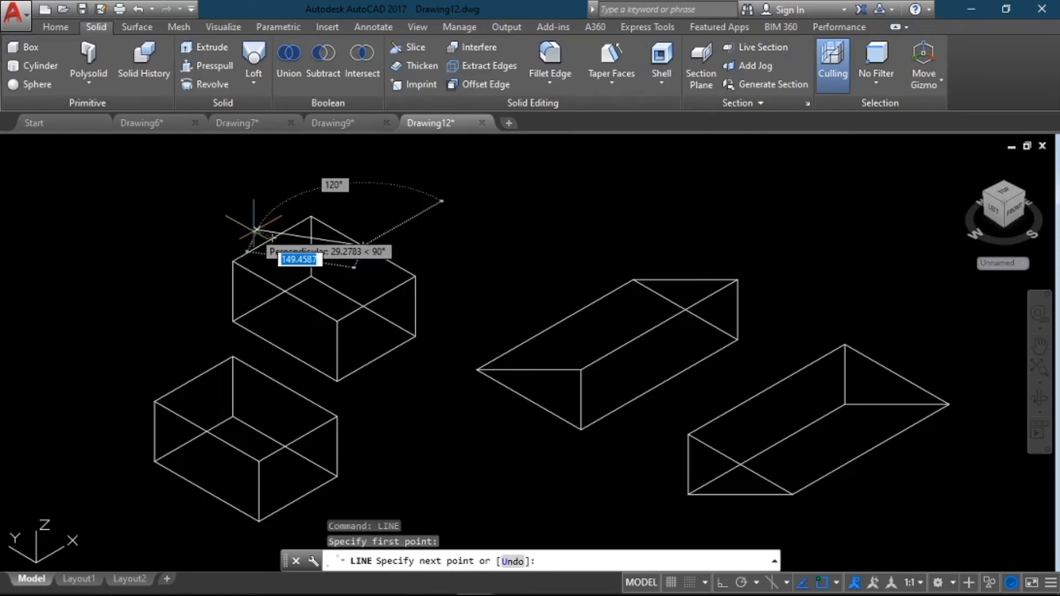
{"action": "key", "text": "F8"}
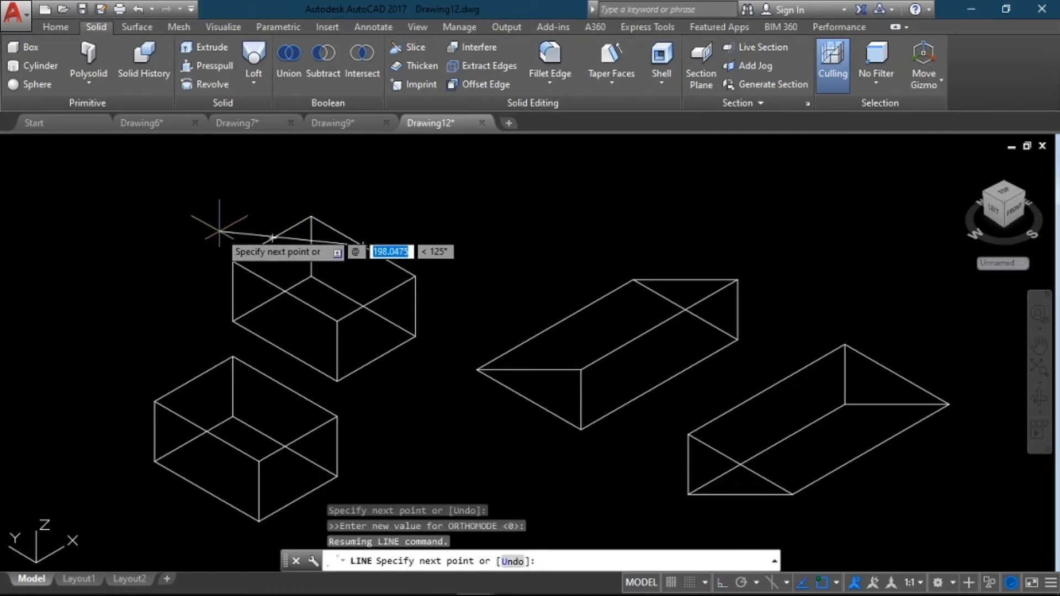
{"action": "type", "text": "200"}
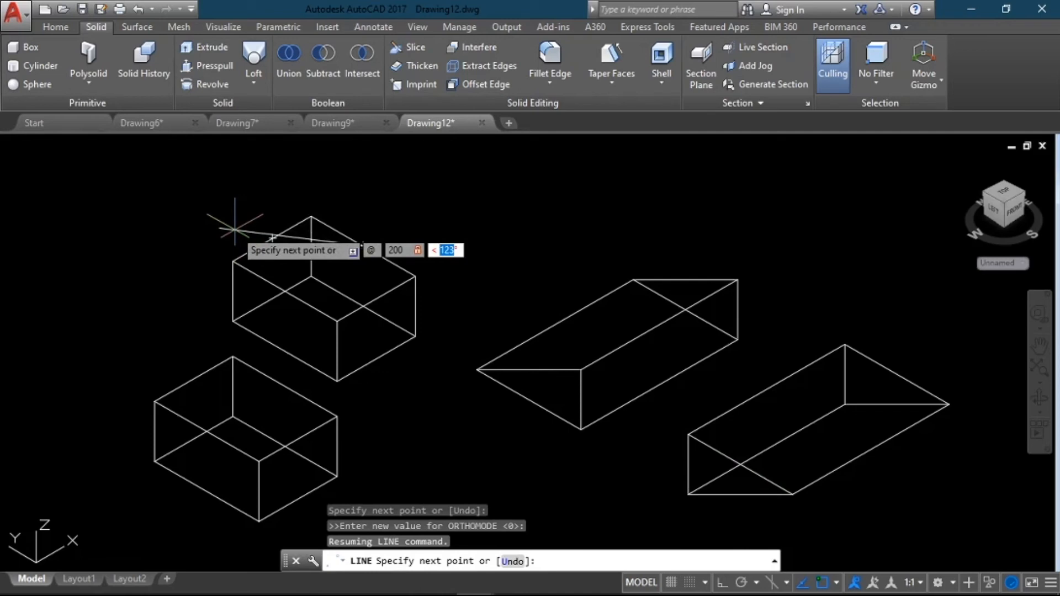
{"action": "type", "text": "130"}
{"action": "key", "text": "Return"}
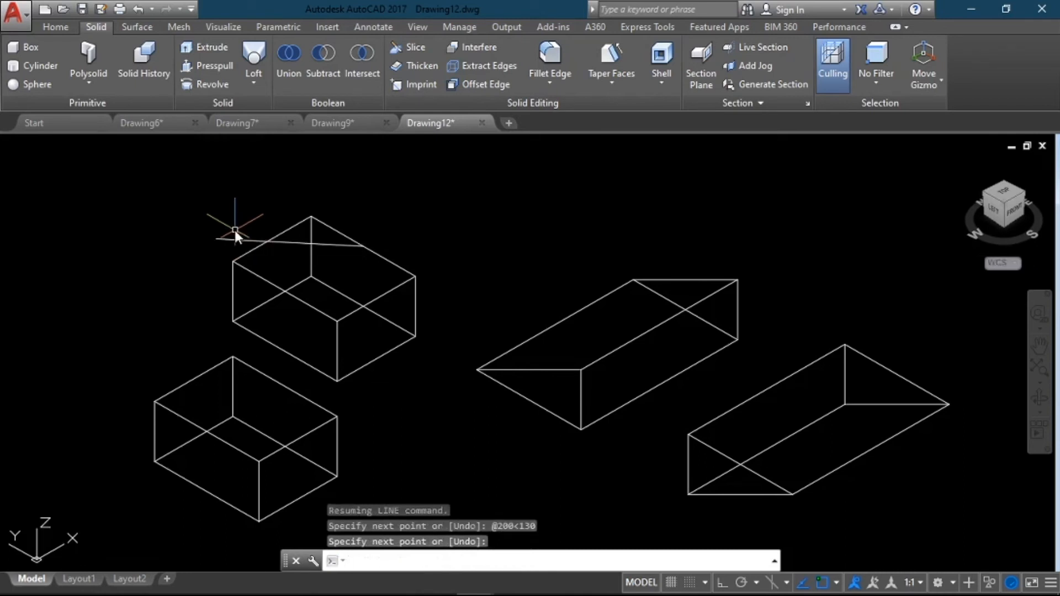
{"action": "key", "text": "Return"}
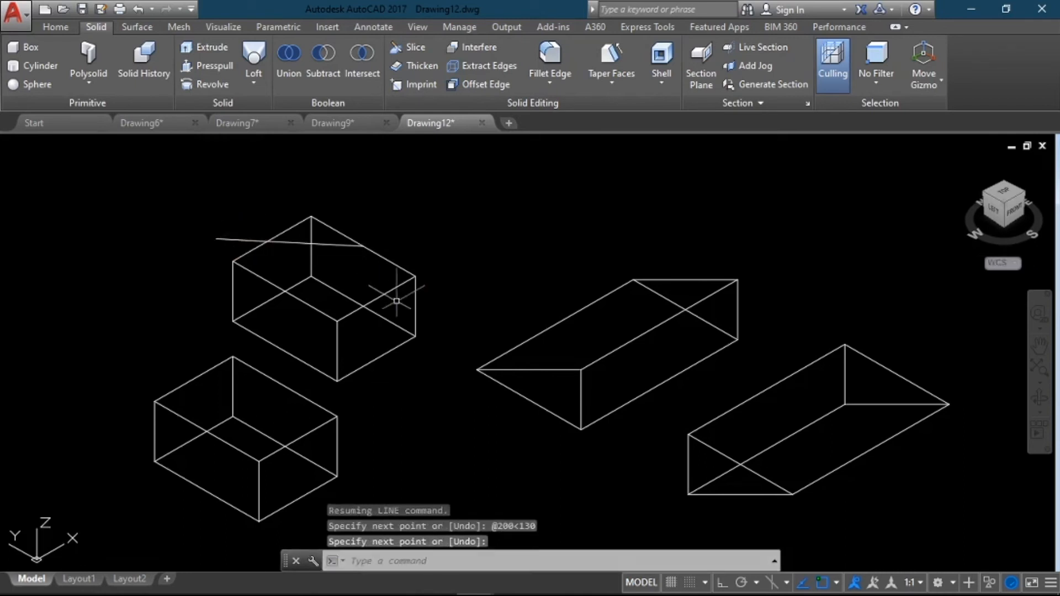
Slice the upper-left block along the angled line, using the line's edge-midpoint end and its midpoint as plane points, keeping both sides
{"action": "left_click", "coordinate": [421, 45]}
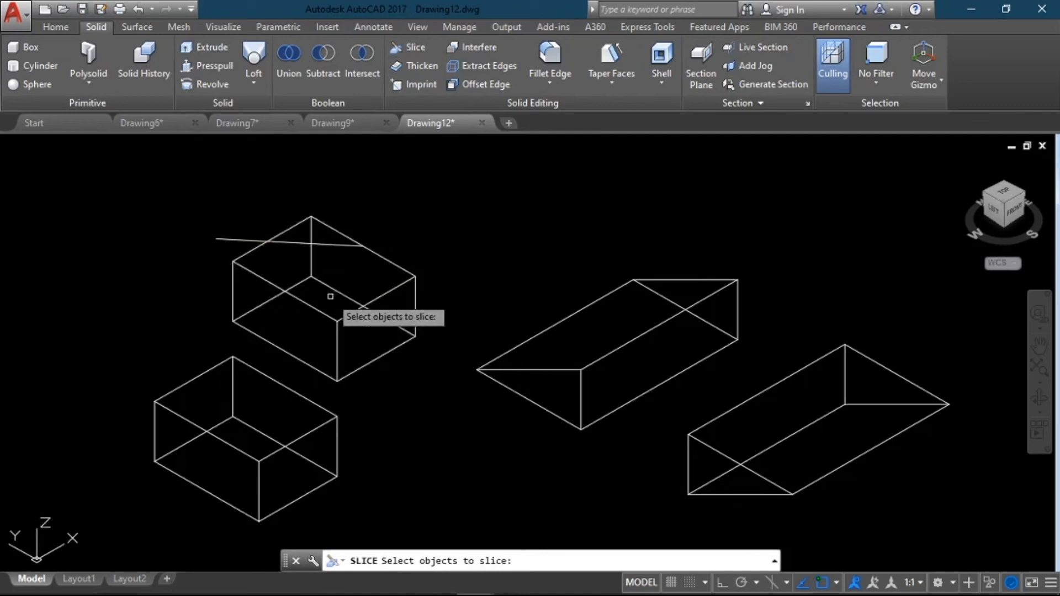
{"action": "left_click", "coordinate": [347, 313]}
{"action": "key", "text": "Return"}
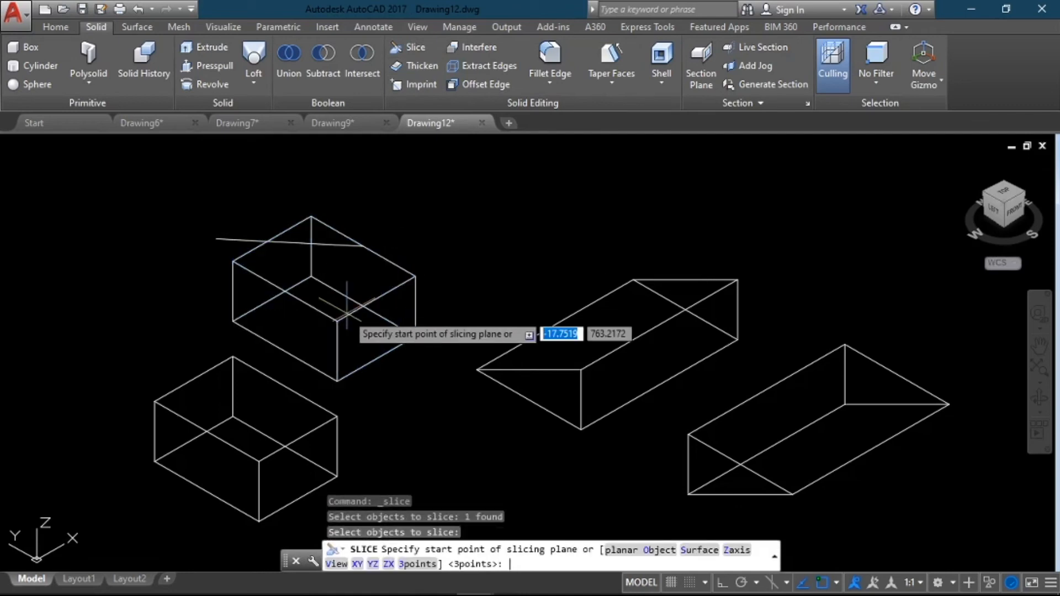
{"action": "left_click", "coordinate": [364, 246]}
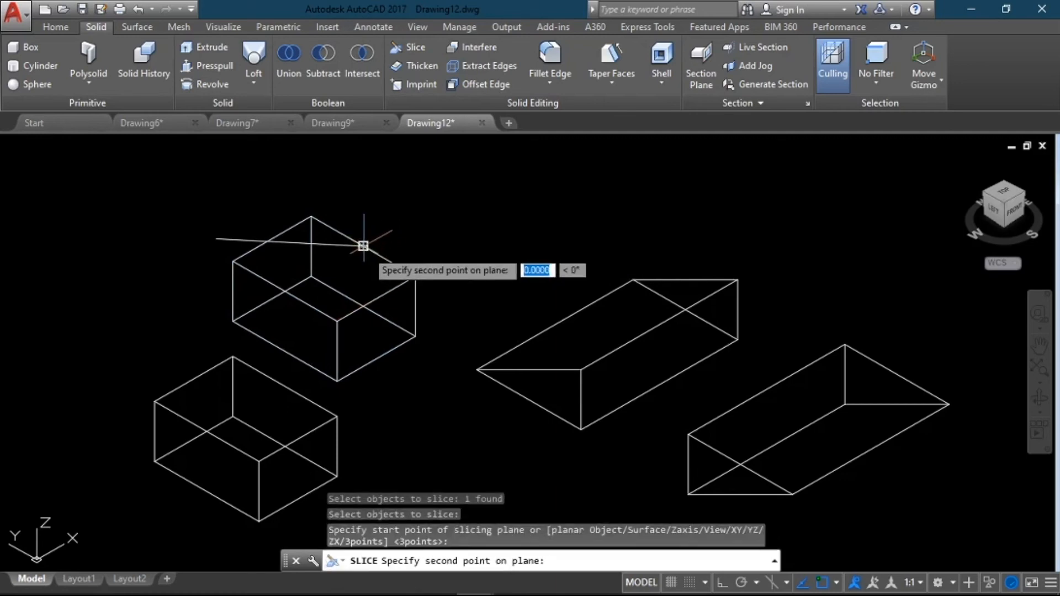
{"action": "left_click", "coordinate": [289, 242]}
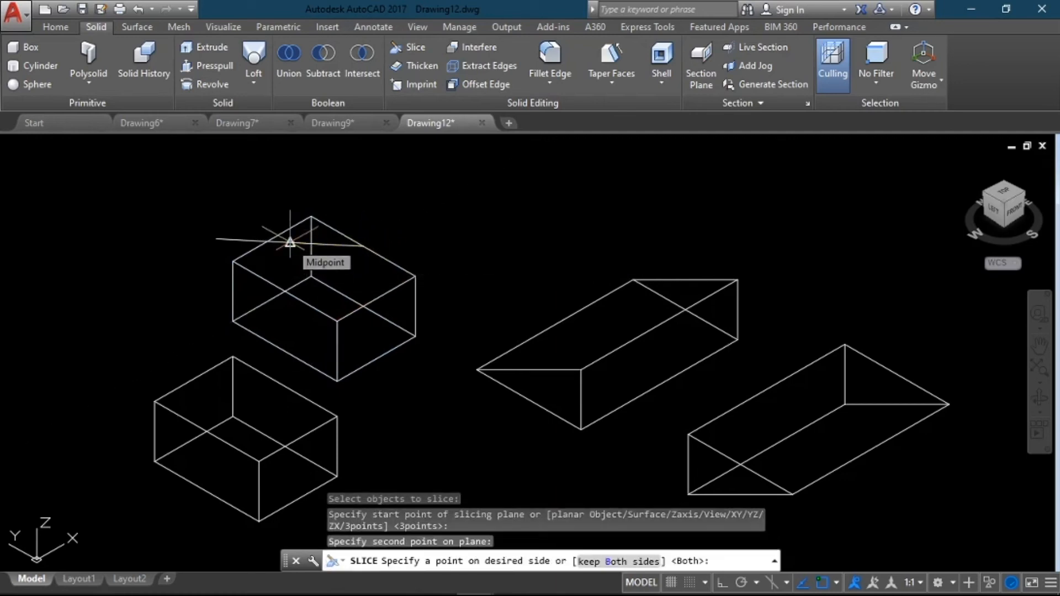
{"action": "key", "text": "Return"}
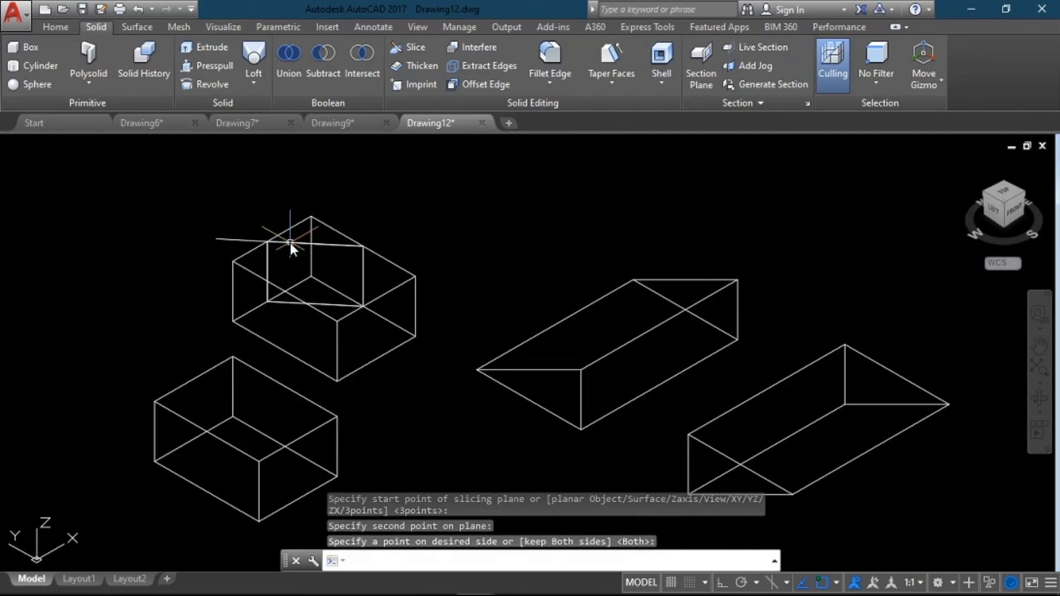
Move the cut-off rear corner piece by its rear top corner to the empty area up and right of the remaining block
{"action": "left_click", "coordinate": [405, 562]}
{"action": "type", "text": "move"}
{"action": "key", "text": "Return"}
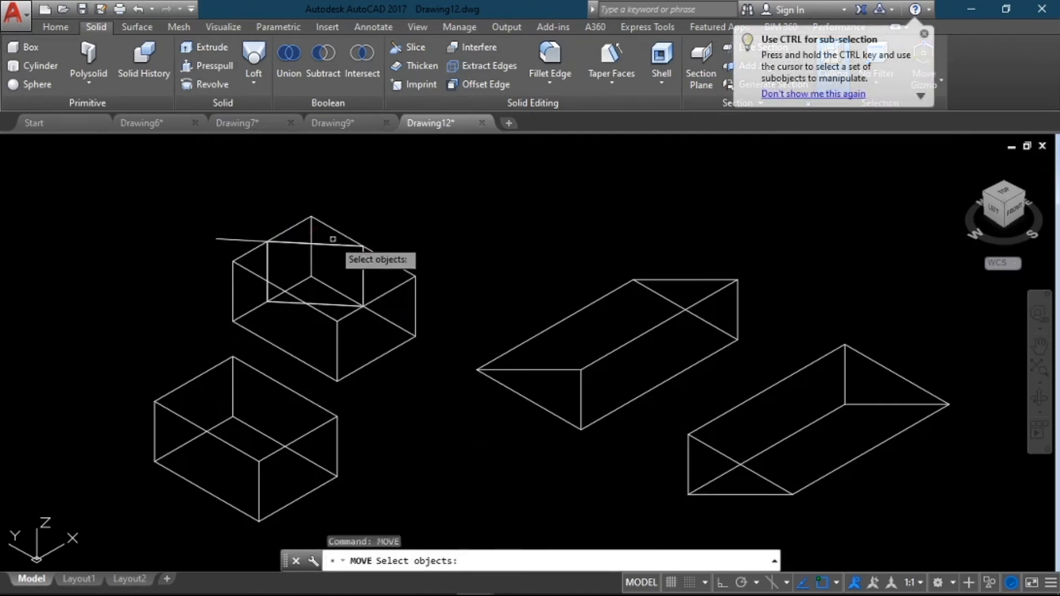
{"action": "left_click", "coordinate": [325, 224]}
{"action": "key", "text": "Return"}
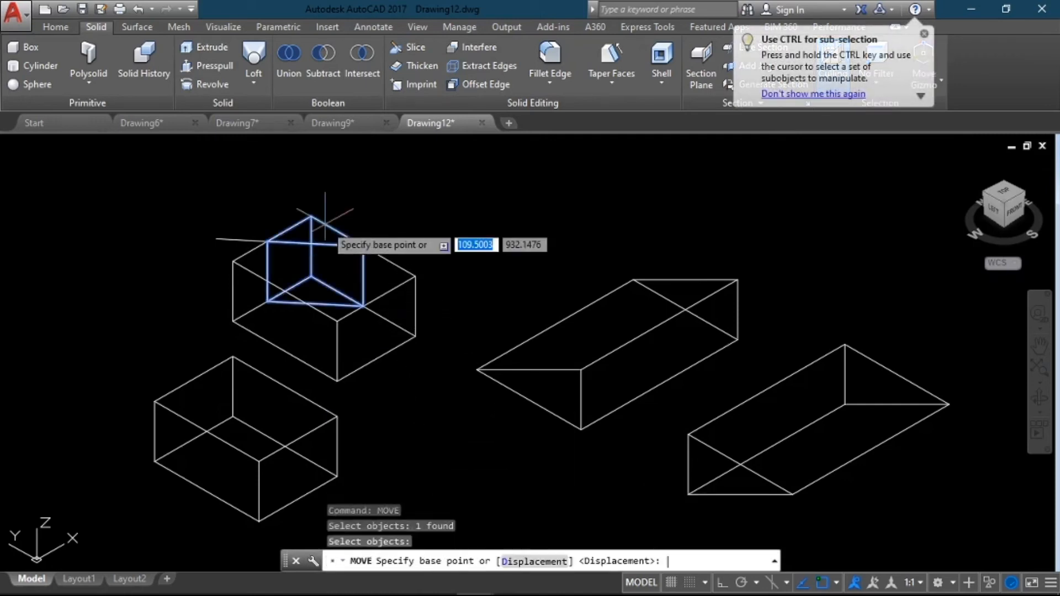
{"action": "left_click", "coordinate": [311, 216]}
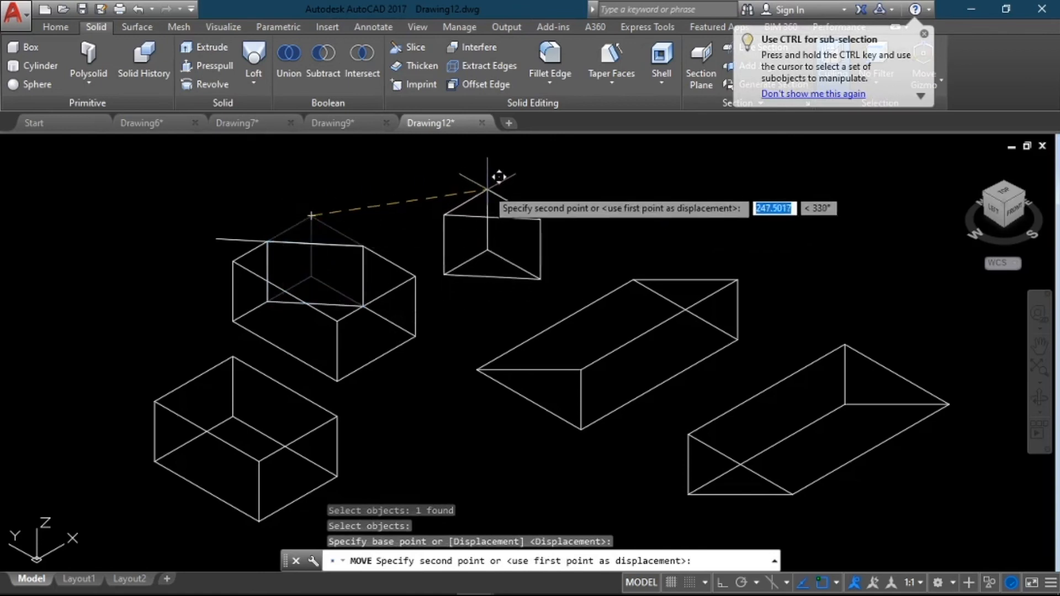
{"action": "left_click", "coordinate": [478, 184]}
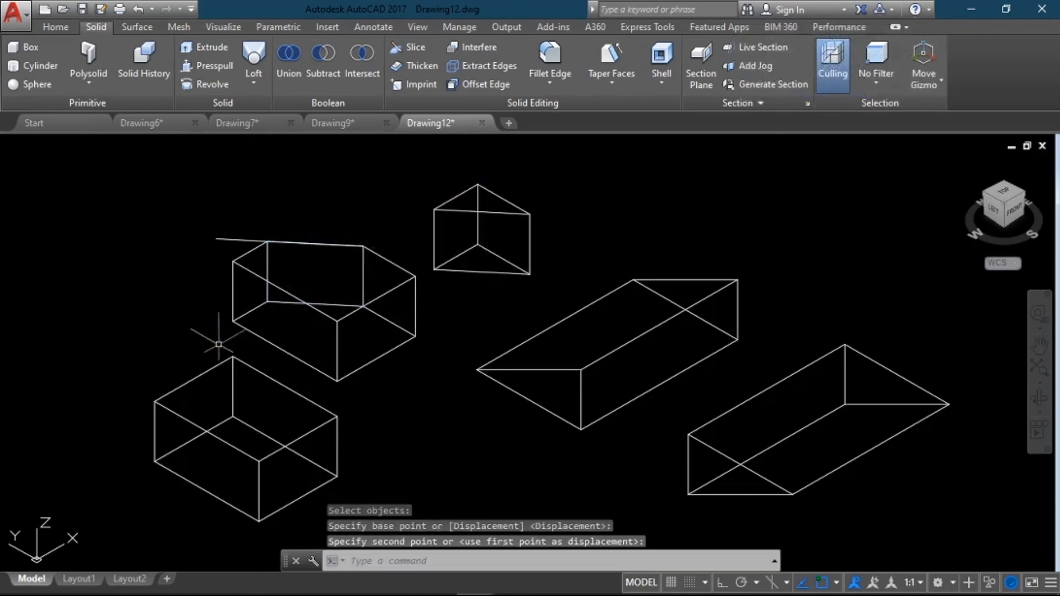
Delete the angled construction line on top of the upper-left block
{"action": "left_click", "coordinate": [224, 240]}
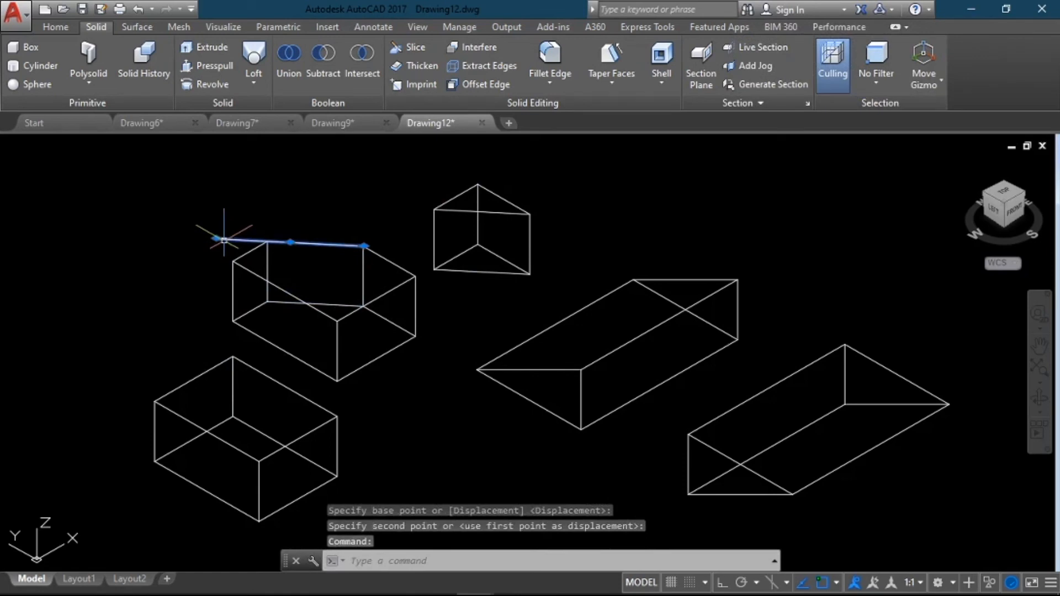
{"action": "key", "text": "Delete"}
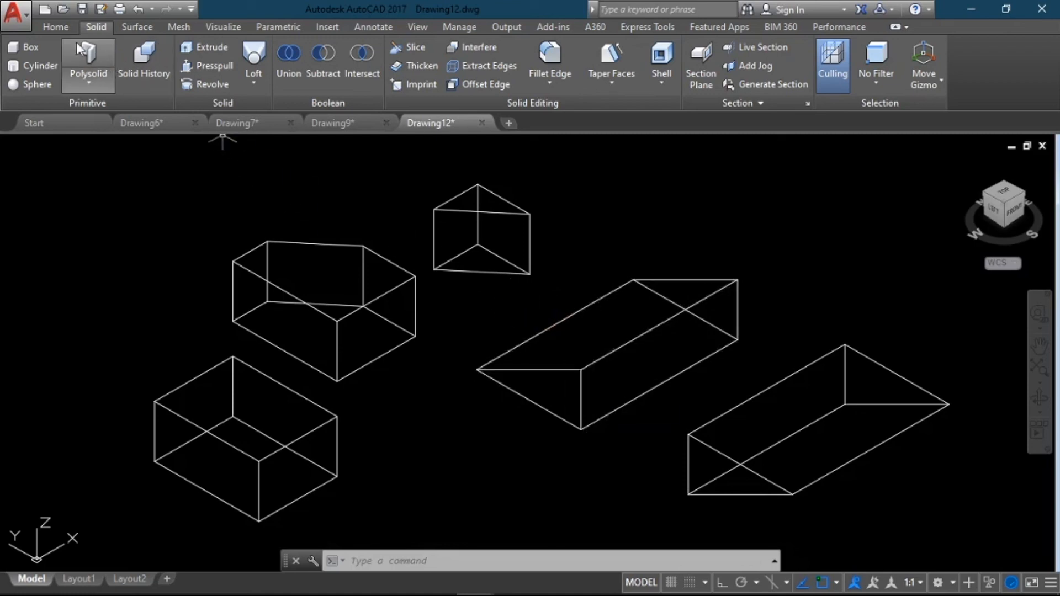
Set the visual style of the isometric view to Shaded
{"action": "left_click", "coordinate": [57, 27]}
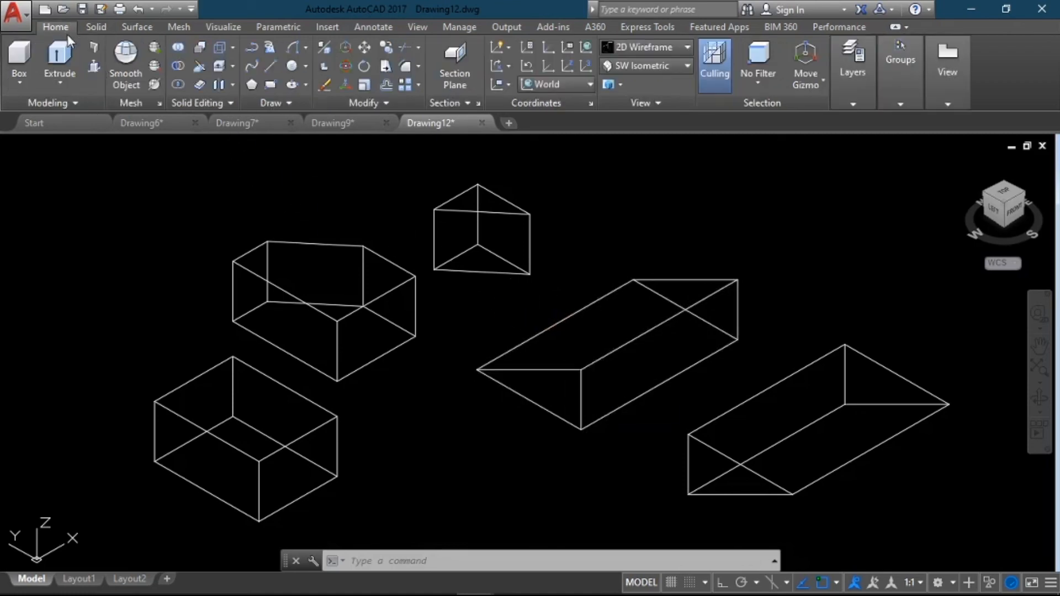
{"action": "left_click", "coordinate": [688, 46]}
{"action": "left_click", "coordinate": [635, 141]}
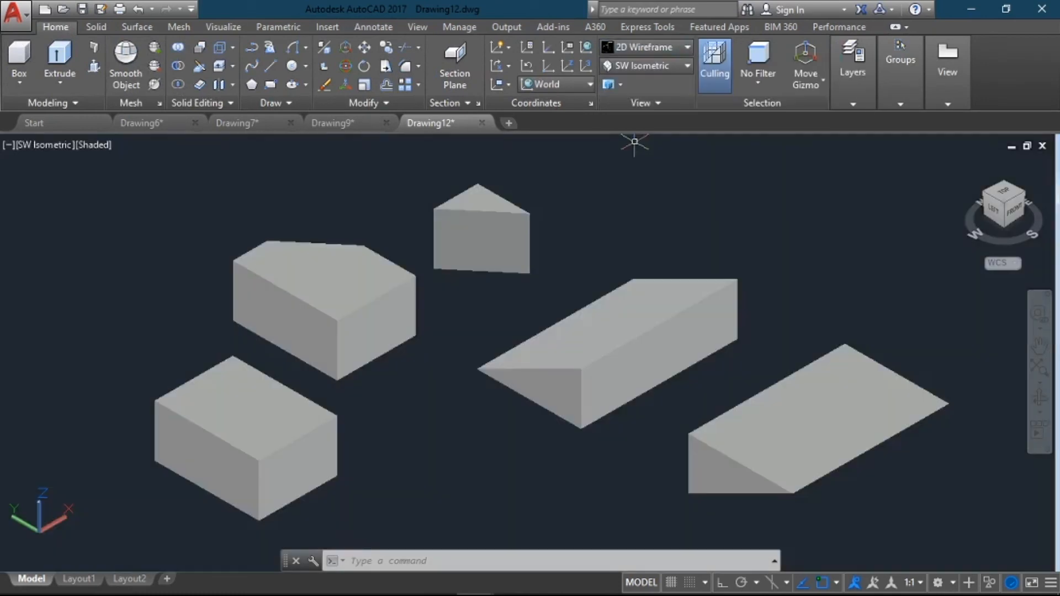